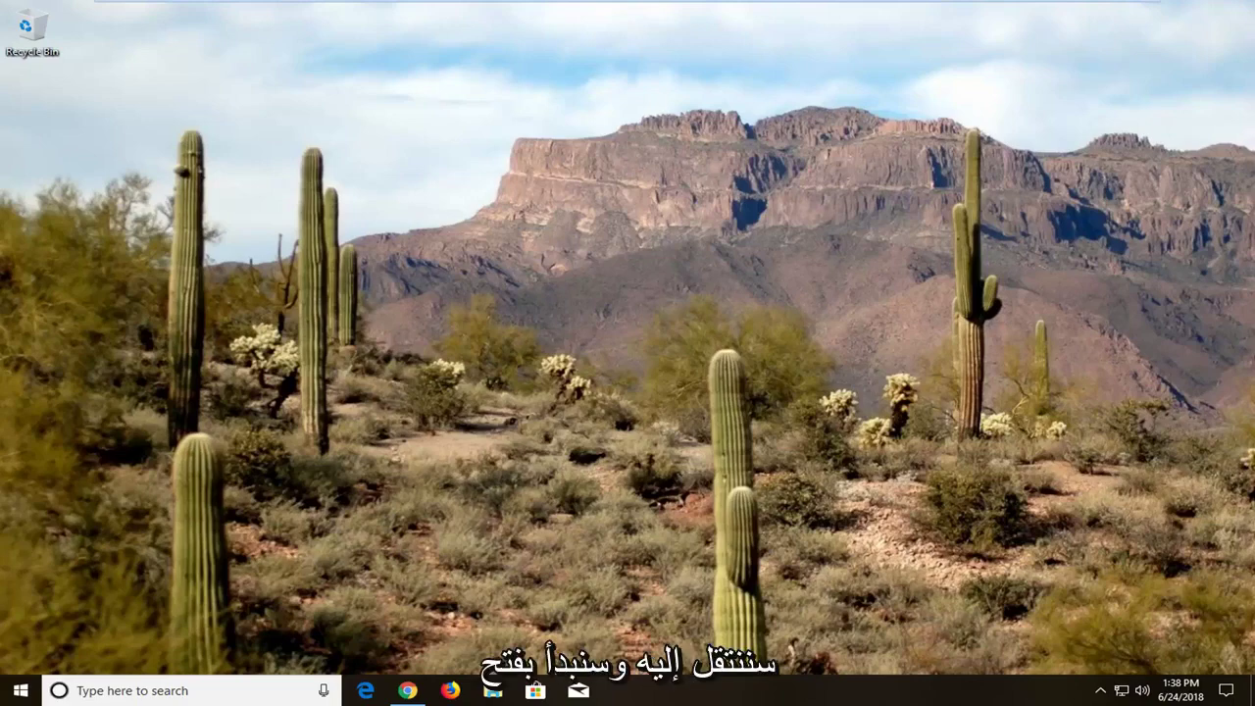
Bring up Chrome from the taskbar, showing Intel's Downloads for Graphics Drivers page
{"action": "left_click", "coordinate": [409, 691]}
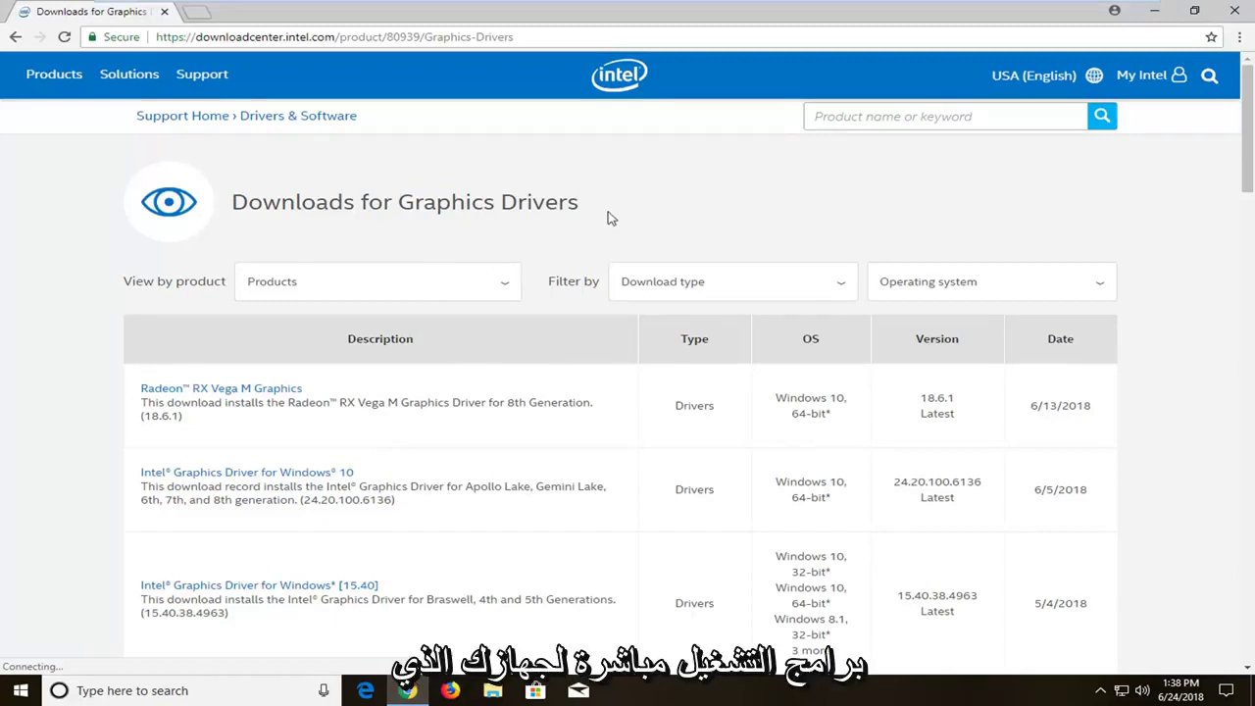
Open the Intel Graphics Driver for Windows 10 page and download win64_24.20.100.6136.zip
{"action": "scroll", "coordinate": [460, 323], "scroll_direction": "down", "scroll_amount": 2}
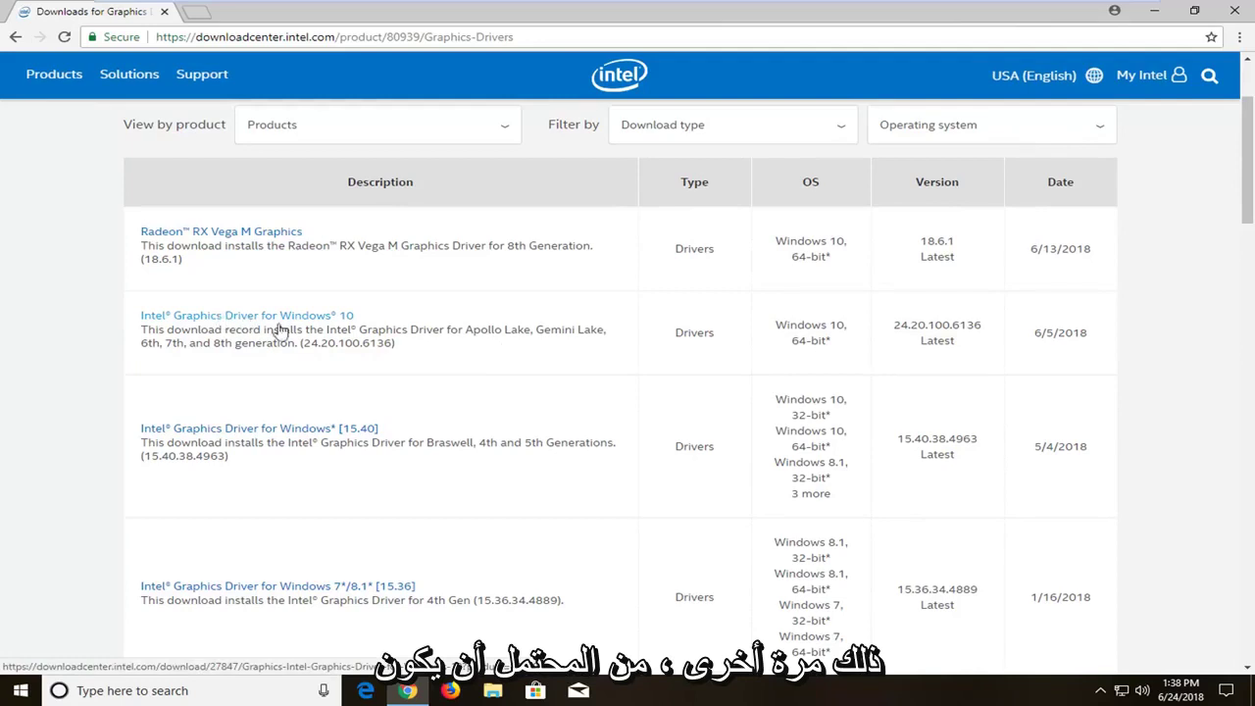
{"action": "left_click", "coordinate": [345, 322]}
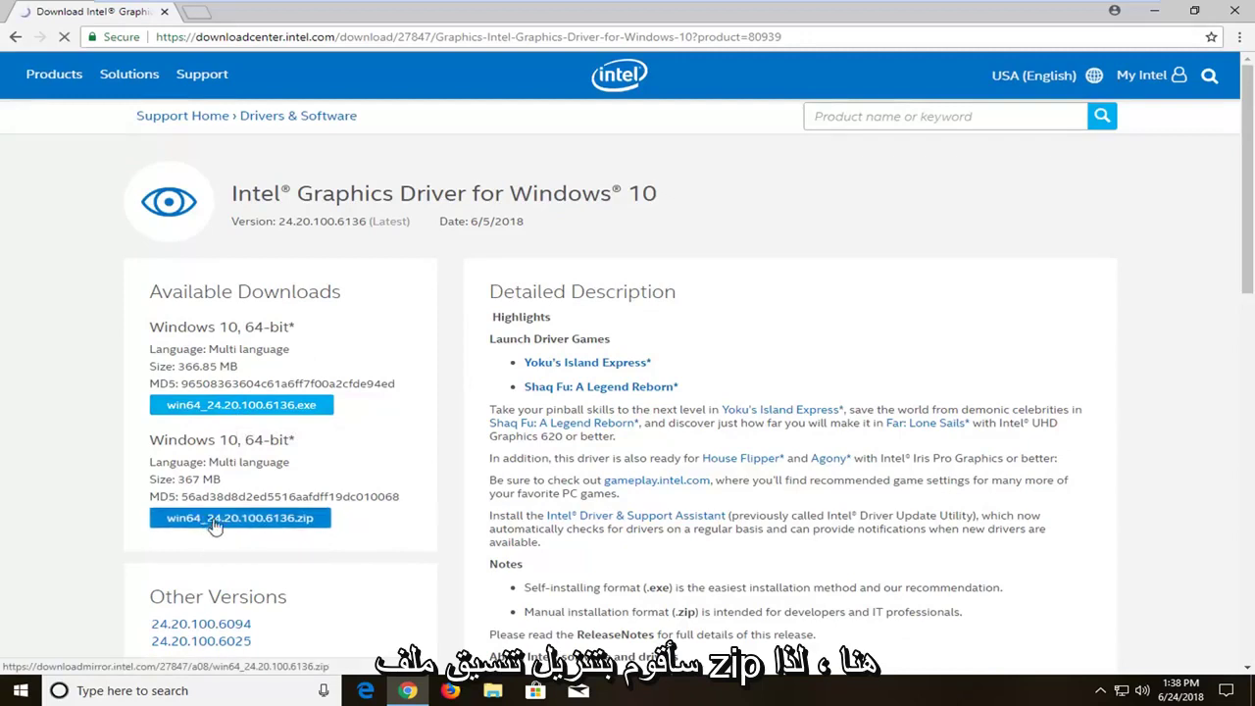
{"action": "left_click", "coordinate": [269, 526]}
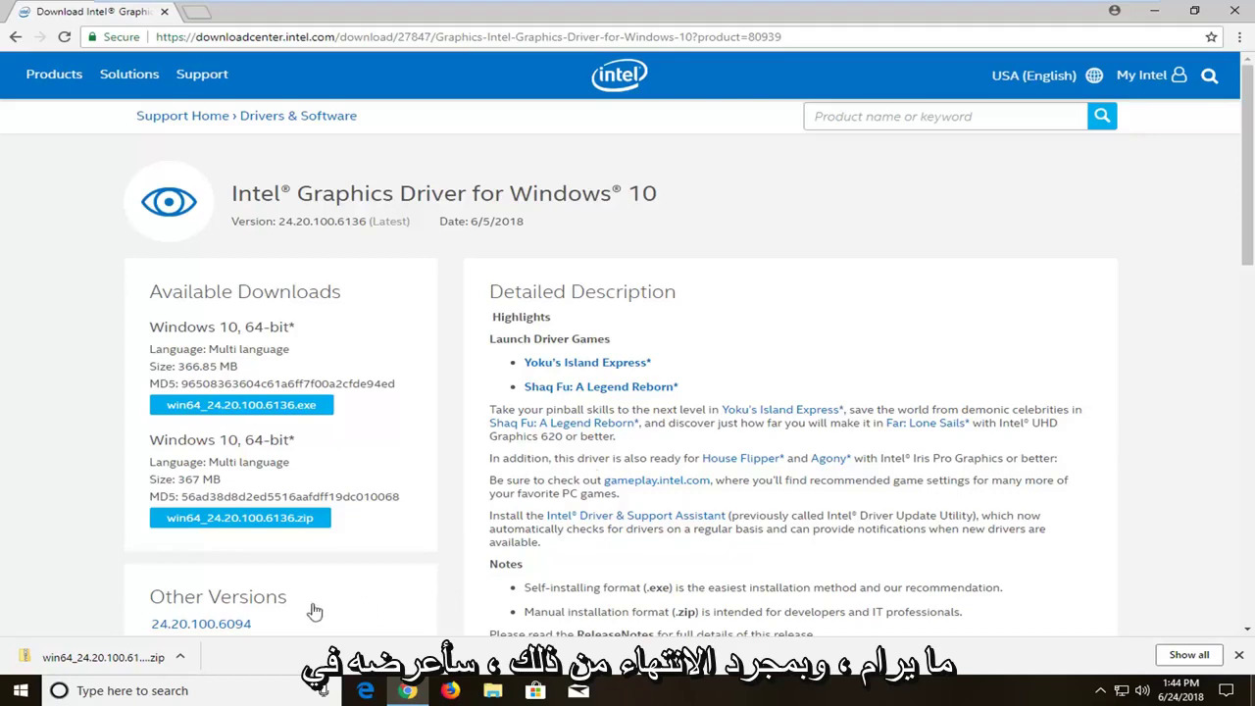
Show the downloaded win64_24.20.100.6136 zip in Downloads and drag it onto the desktop
{"action": "left_click", "coordinate": [182, 658]}
{"action": "left_click", "coordinate": [226, 605]}
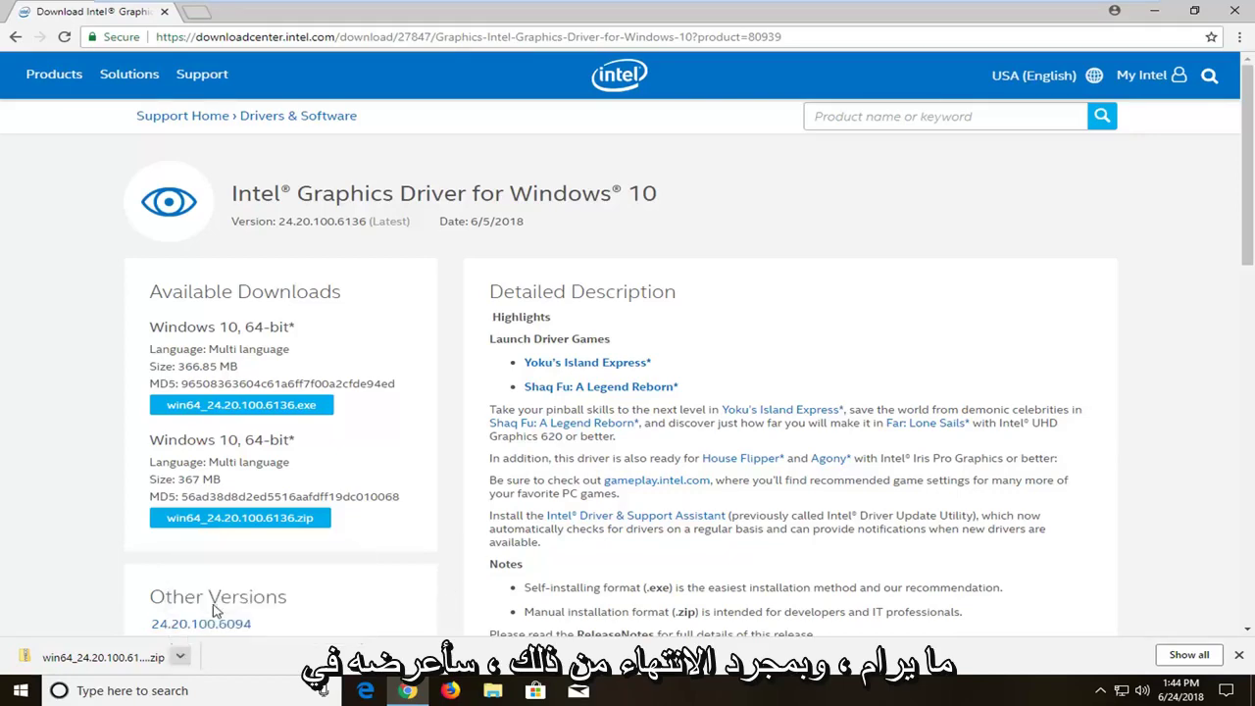
{"action": "left_click", "coordinate": [1155, 11]}
{"action": "left_click_drag", "start_coordinate": [412, 318], "coordinate": [98, 112]}
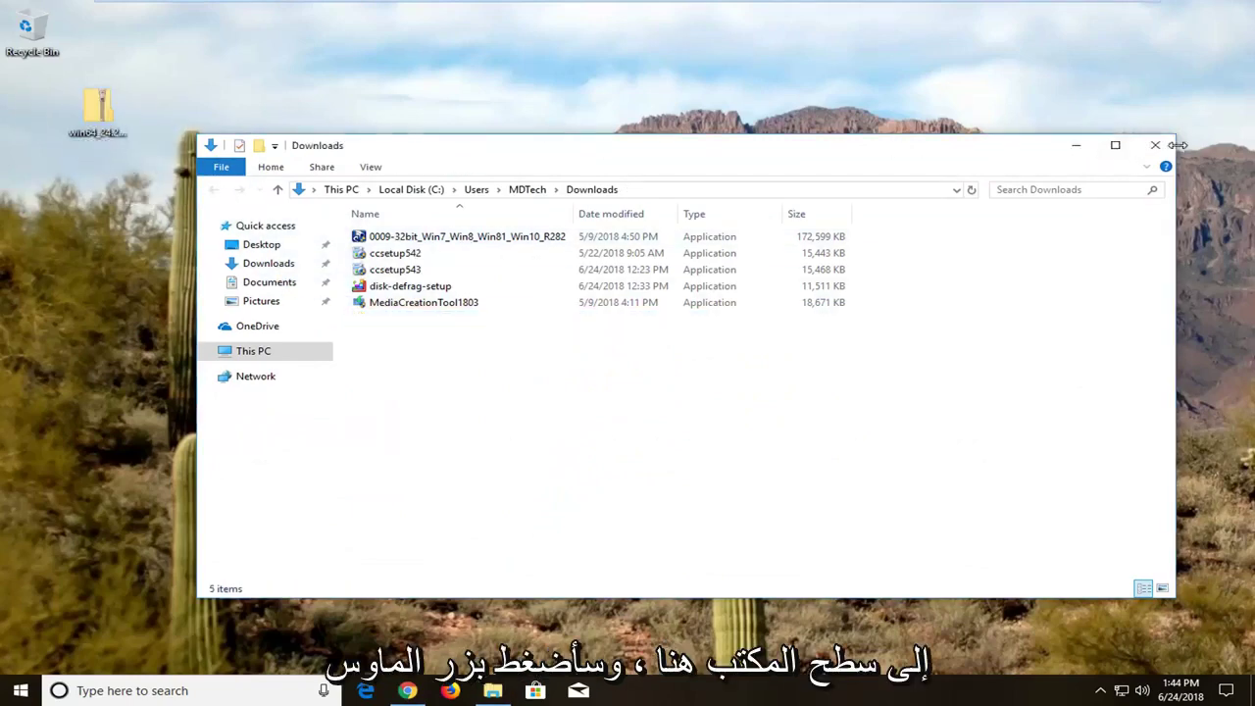
Close Downloads, move the driver zip to the desktop's left edge, and show its context menu
{"action": "left_click", "coordinate": [1155, 145]}
{"action": "left_click_drag", "start_coordinate": [101, 108], "coordinate": [37, 104]}
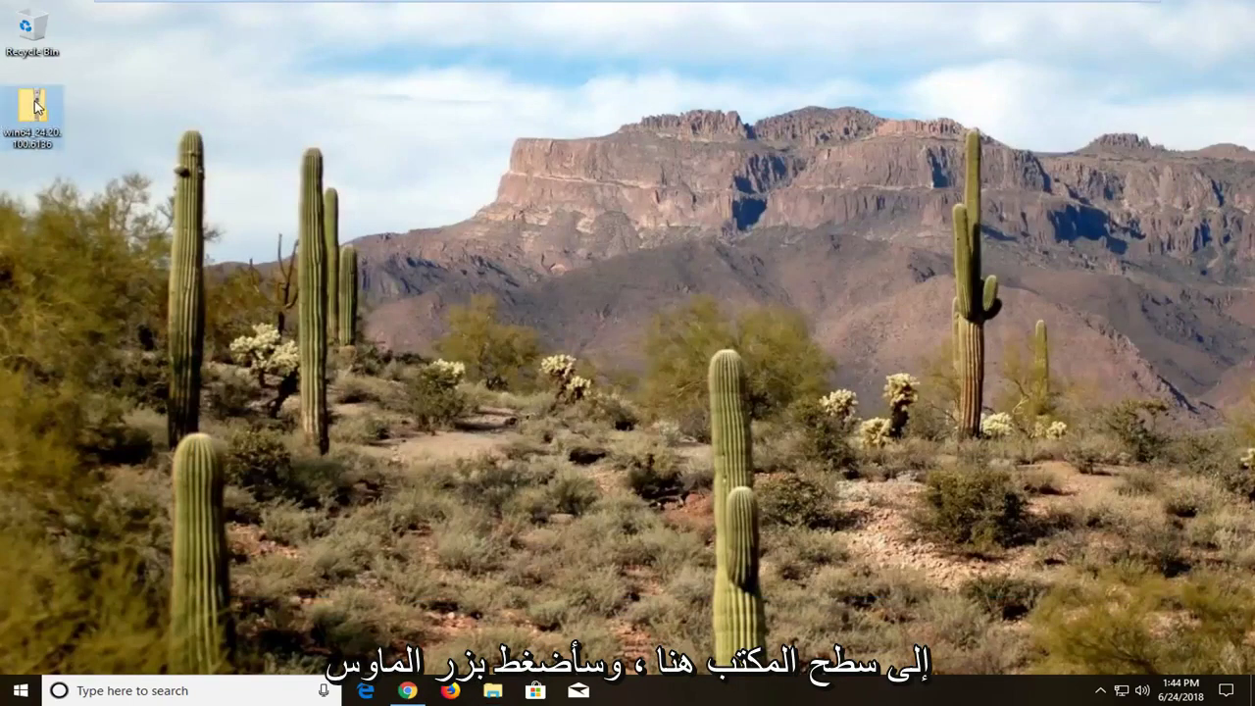
{"action": "right_click", "coordinate": [36, 102]}
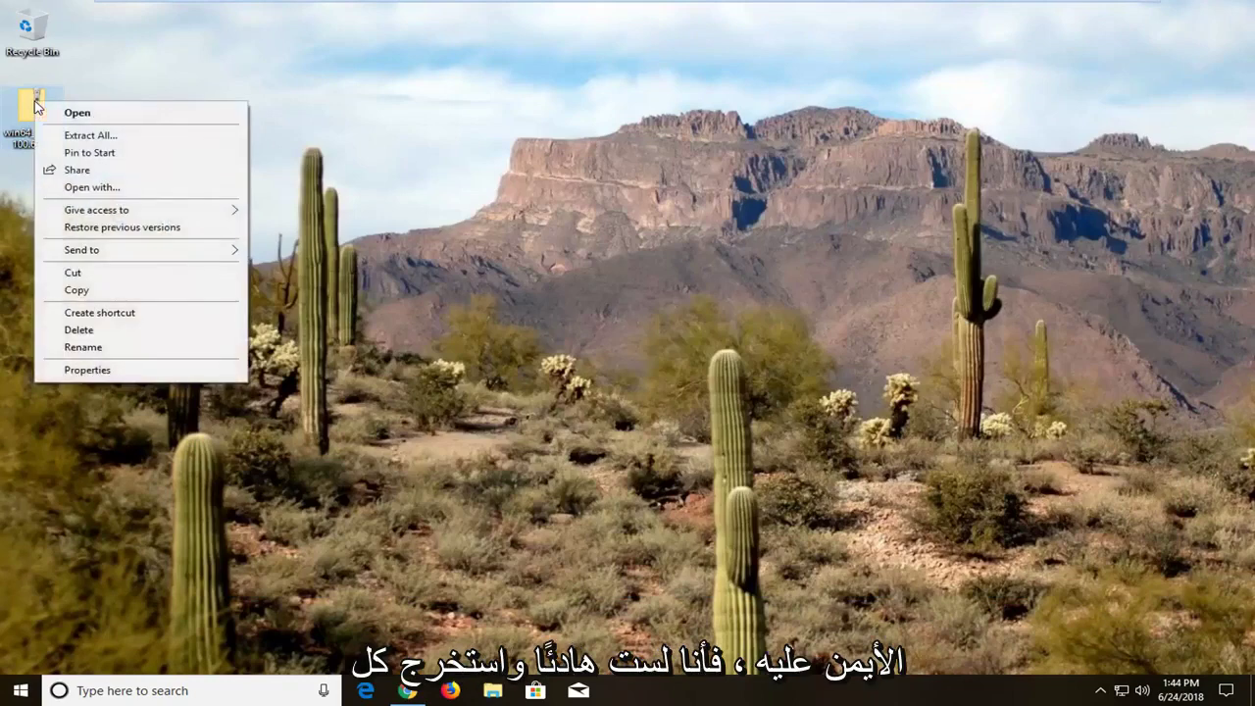
Extract All of win64_24.20.100.6136.zip into the suggested Desktop folder
{"action": "left_click", "coordinate": [87, 135]}
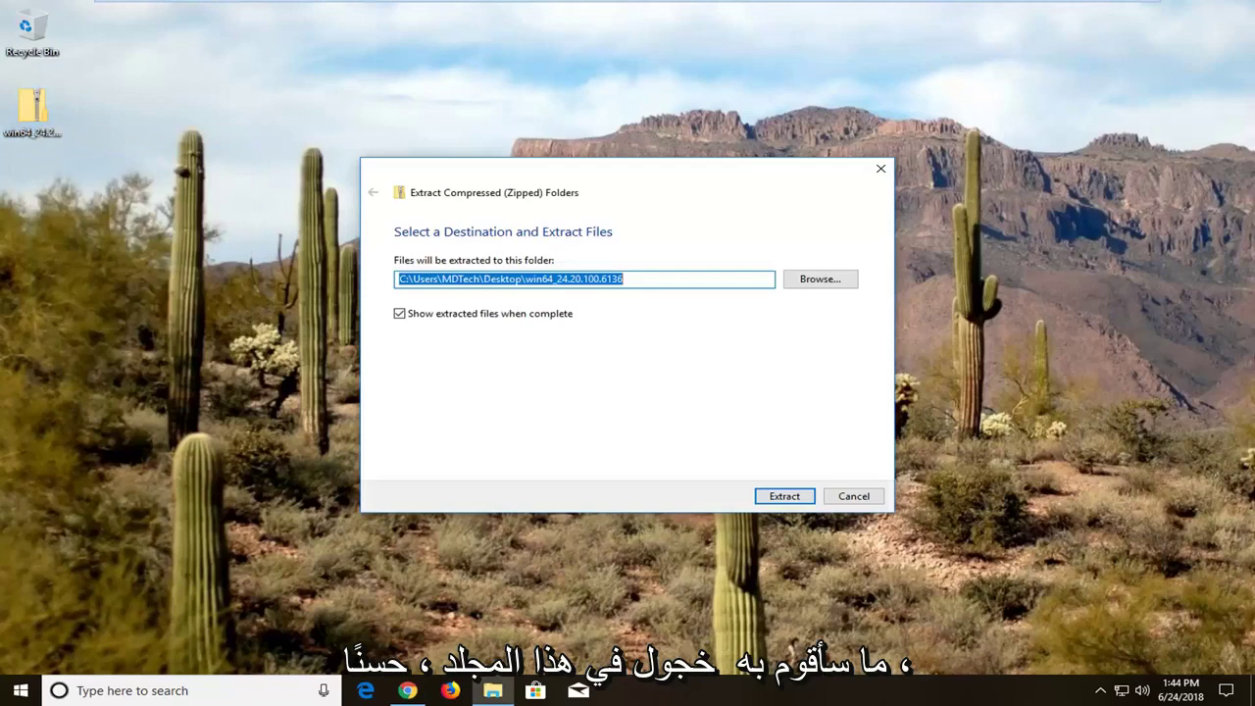
{"action": "left_click", "coordinate": [782, 497]}
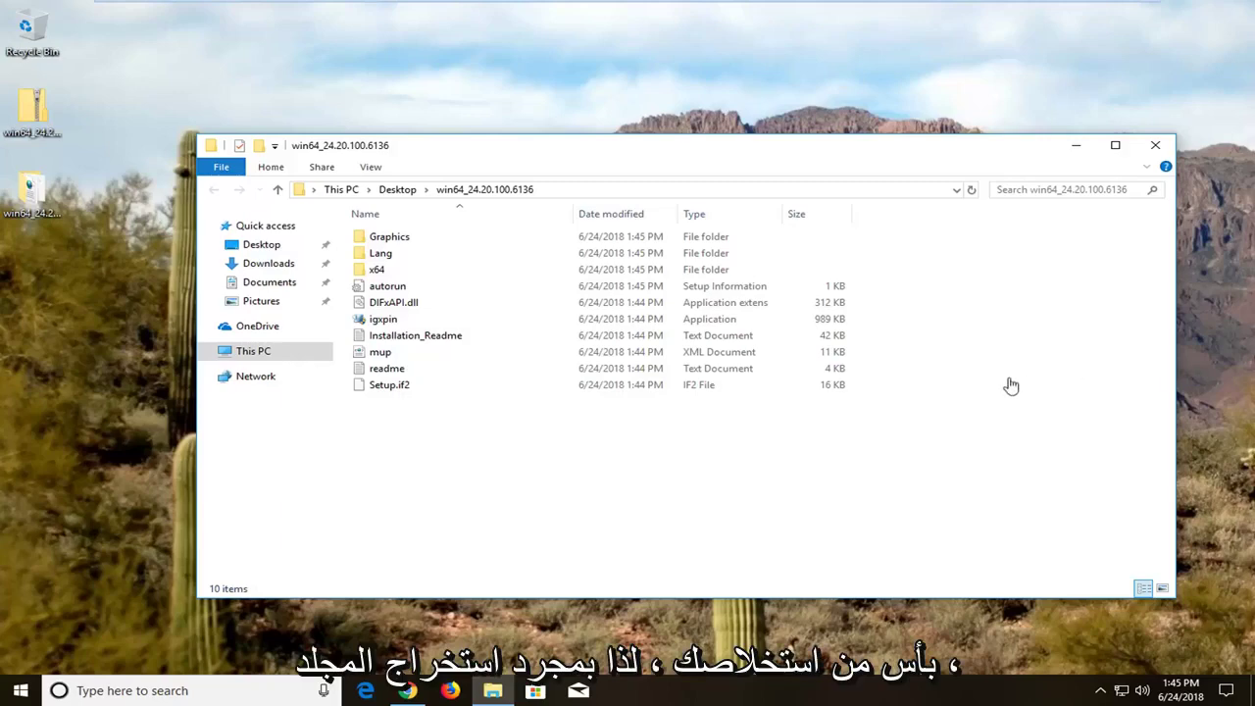
Close the extracted folder and launch Device Manager by searching 'device manager' from Start
{"action": "left_click", "coordinate": [1155, 146]}
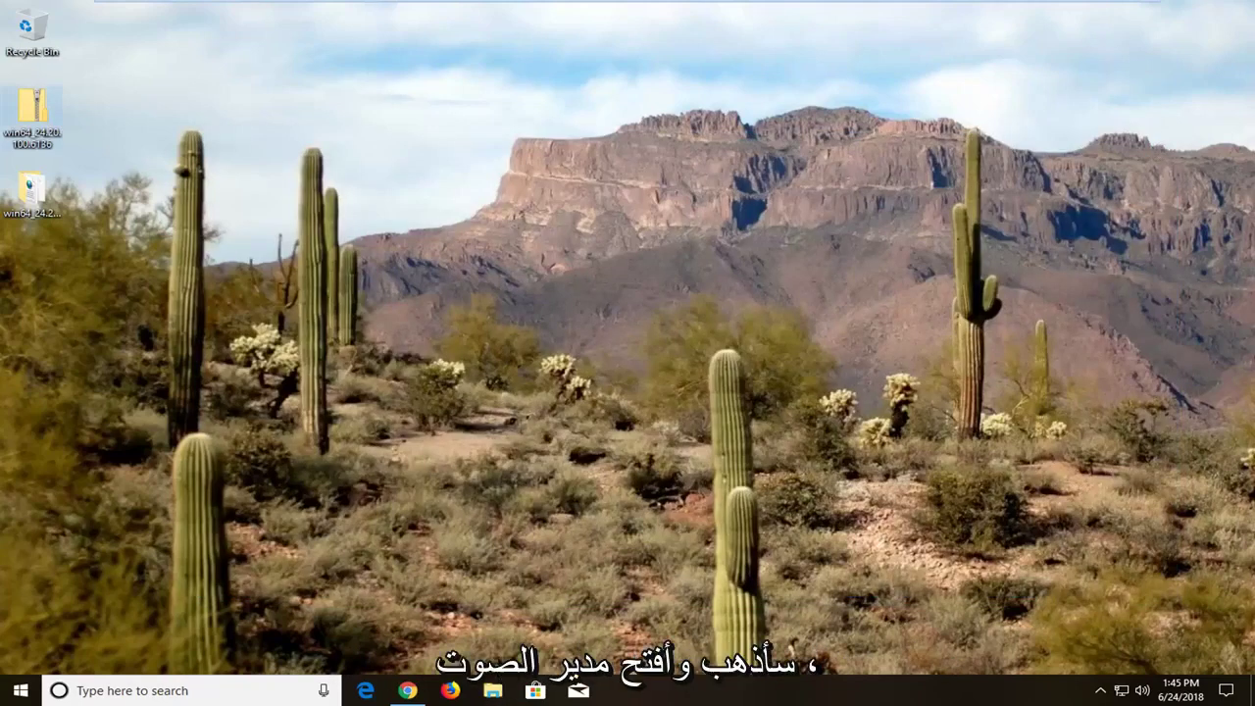
{"action": "left_click", "coordinate": [19, 692]}
{"action": "type", "text": "device manager"}
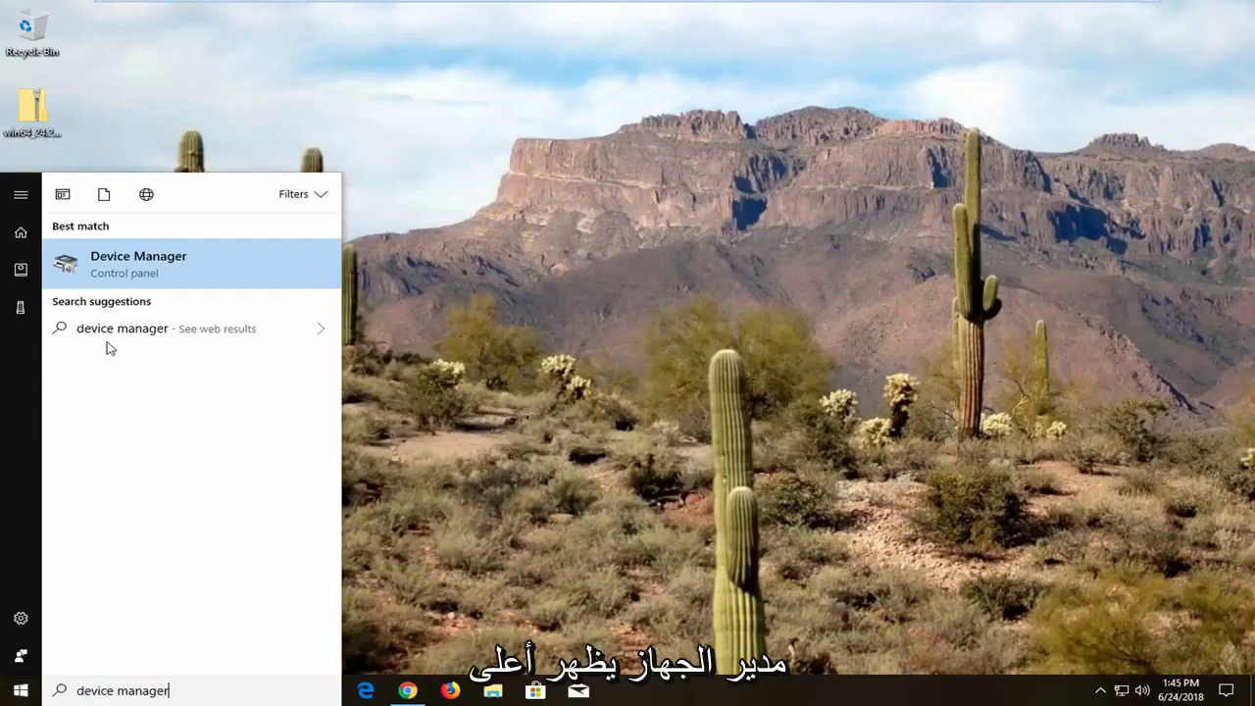
{"action": "left_click", "coordinate": [119, 262]}
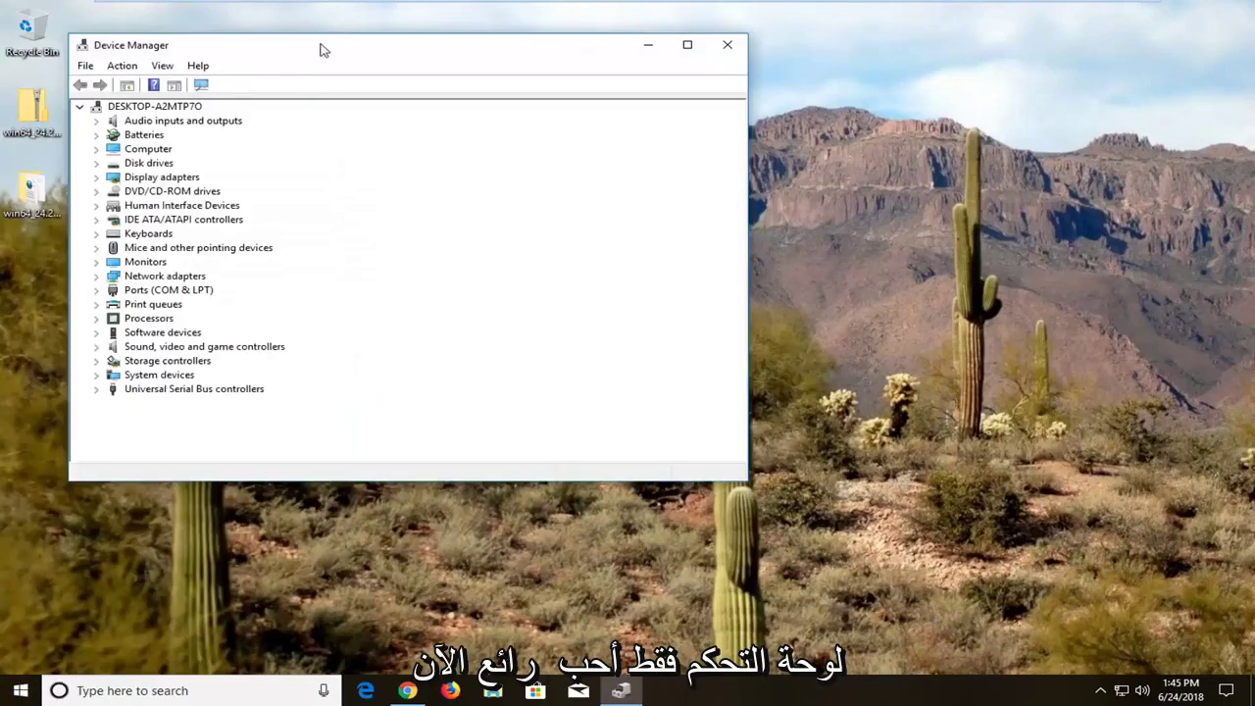
{"action": "left_click_drag", "start_coordinate": [322, 48], "coordinate": [590, 84]}
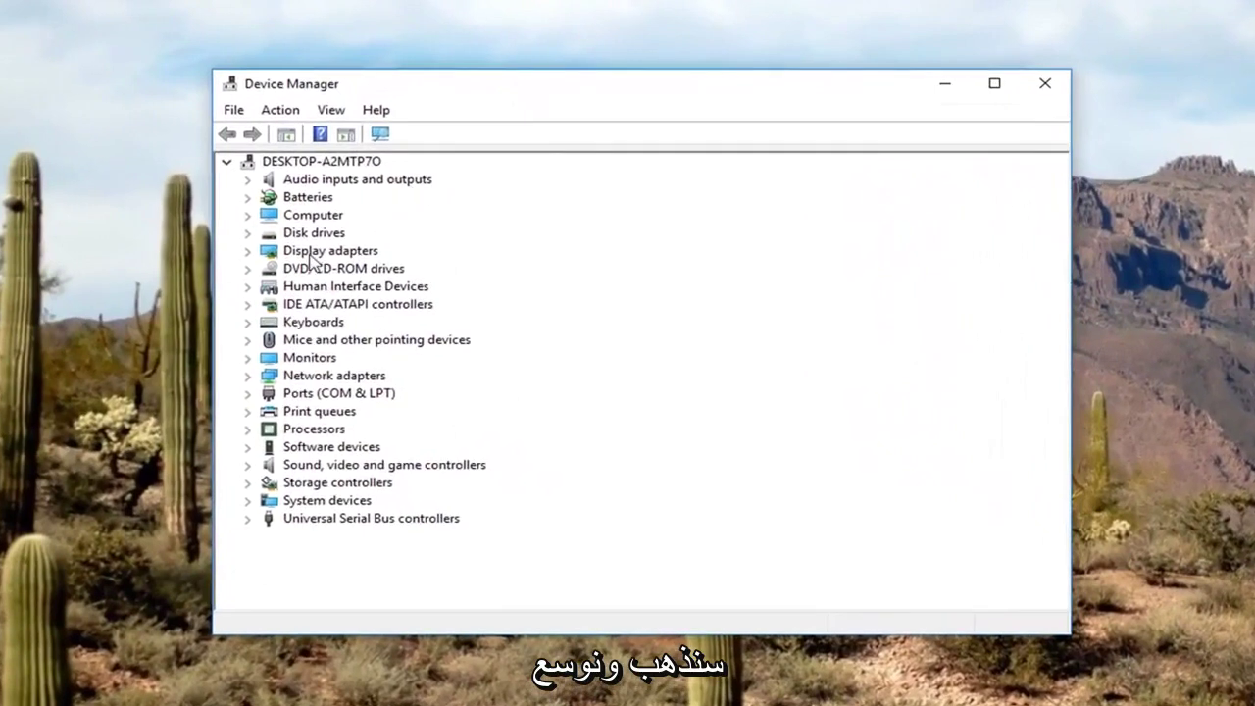
Check the VMware SVGA 3D adapter's Driver tab in Properties and start Update Driver
{"action": "left_click", "coordinate": [307, 254]}
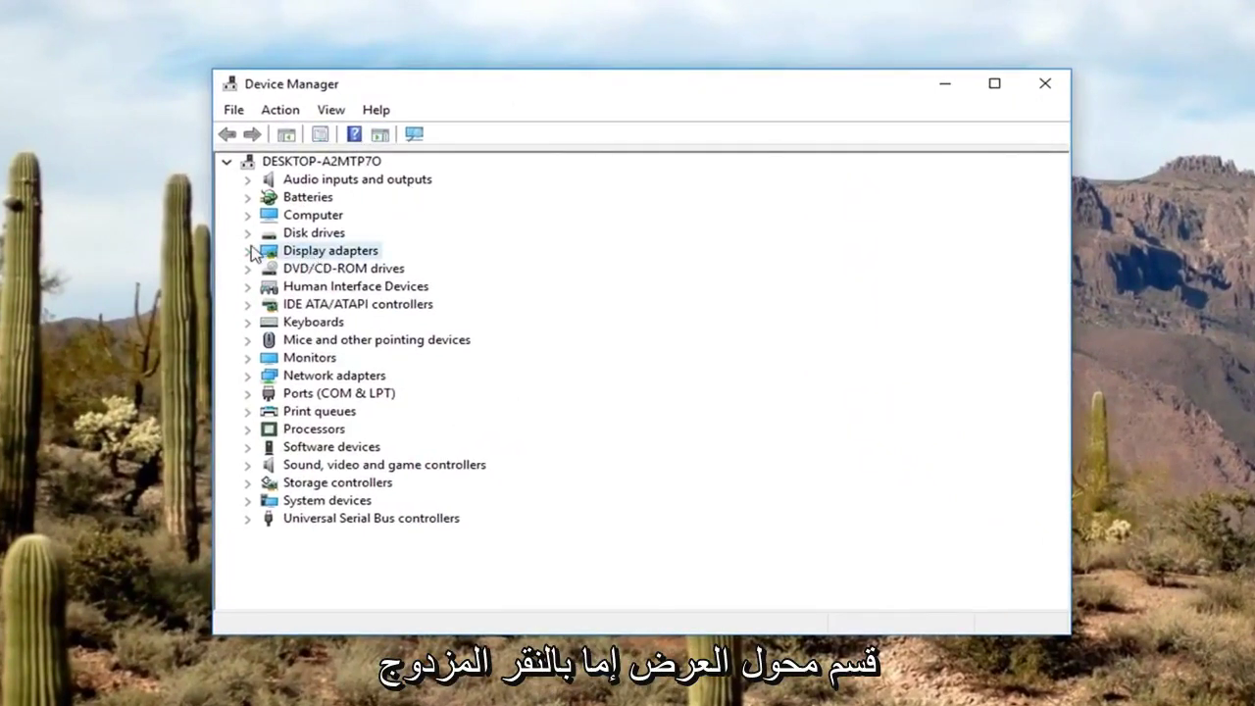
{"action": "left_click", "coordinate": [248, 252]}
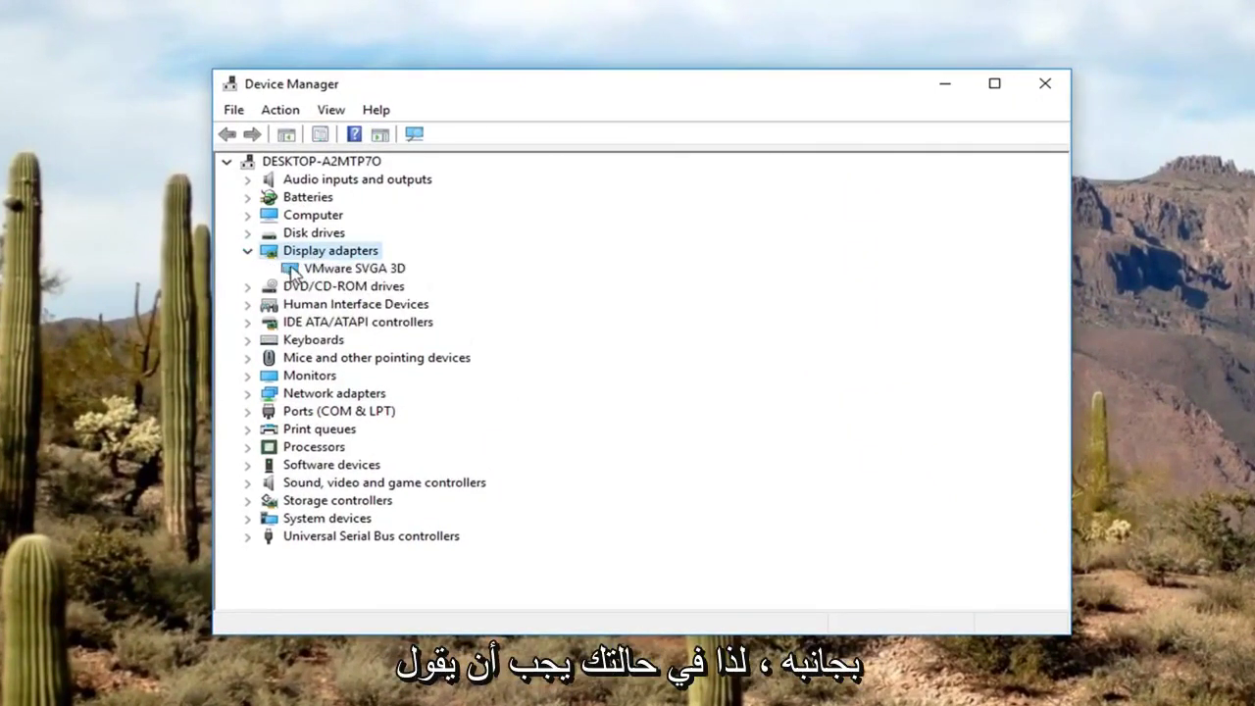
{"action": "left_click", "coordinate": [320, 273]}
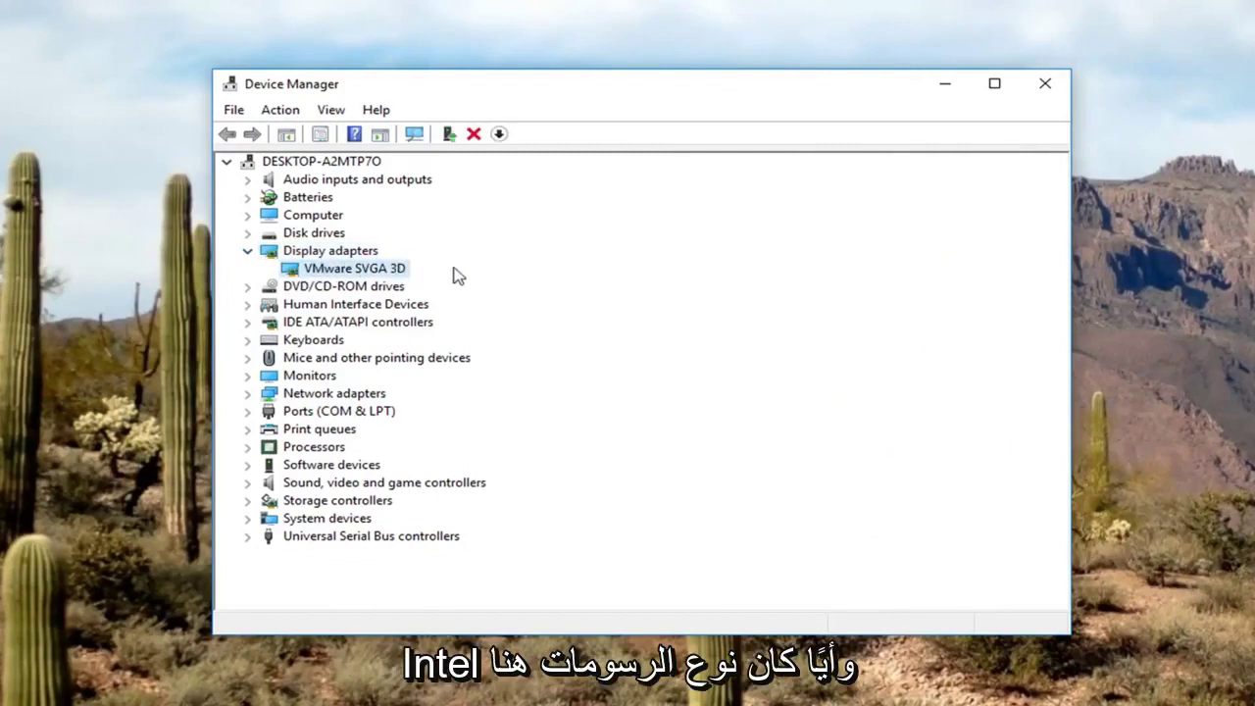
{"action": "right_click", "coordinate": [353, 267]}
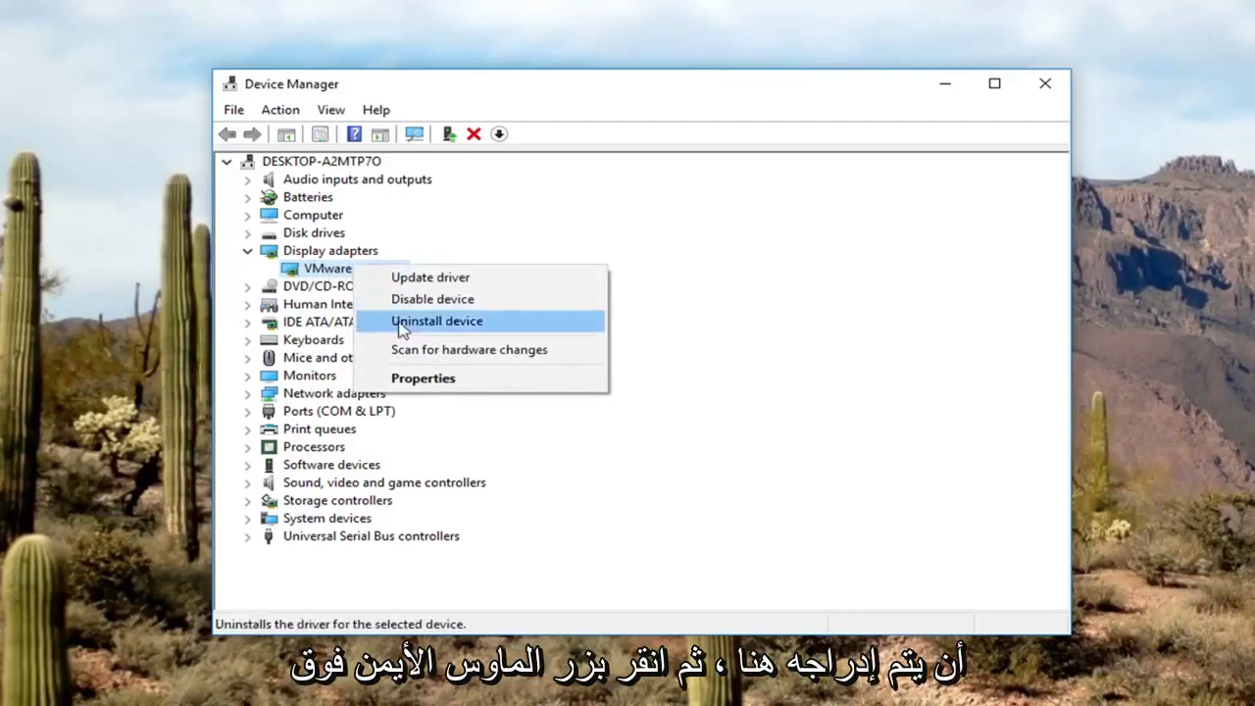
{"action": "left_click", "coordinate": [425, 379]}
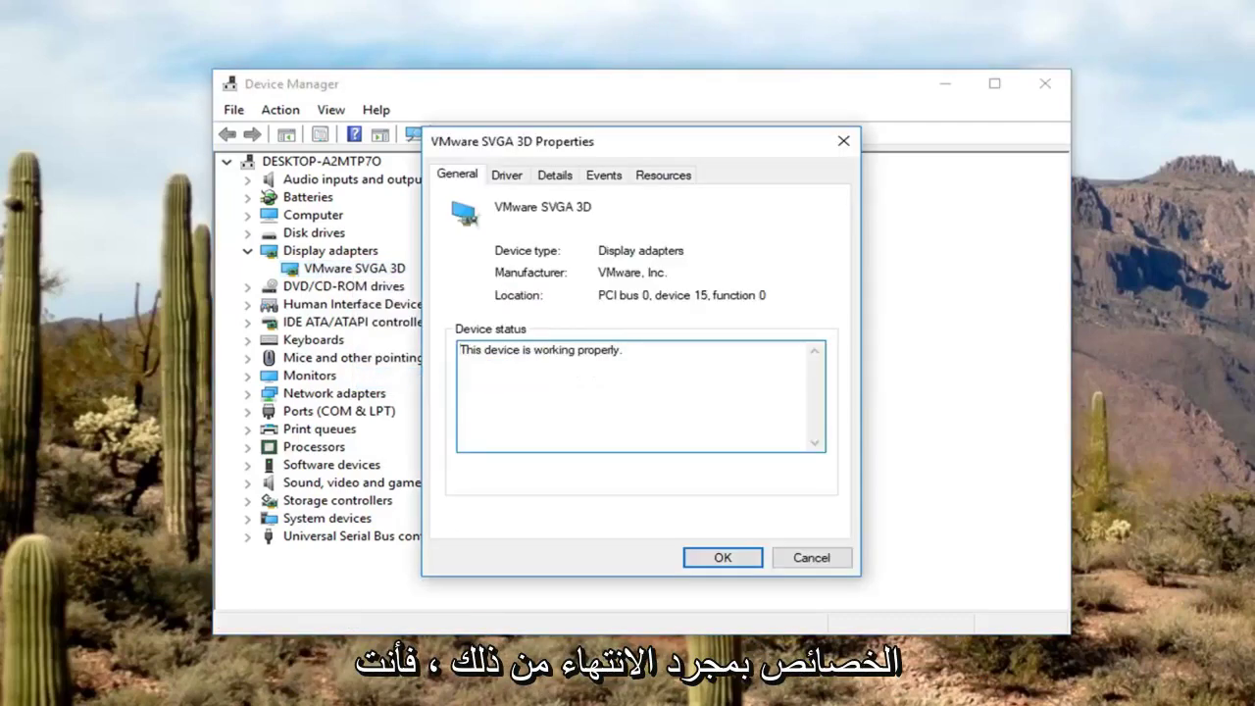
{"action": "left_click", "coordinate": [507, 176]}
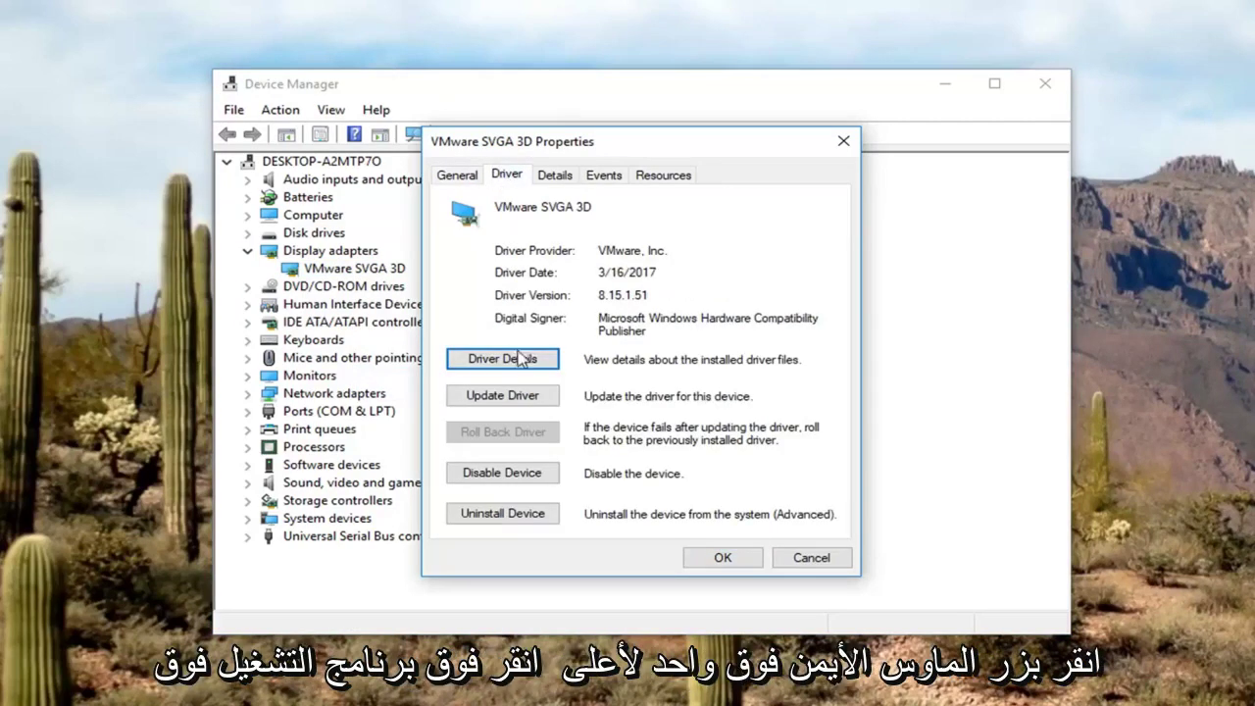
{"action": "left_click", "coordinate": [502, 395]}
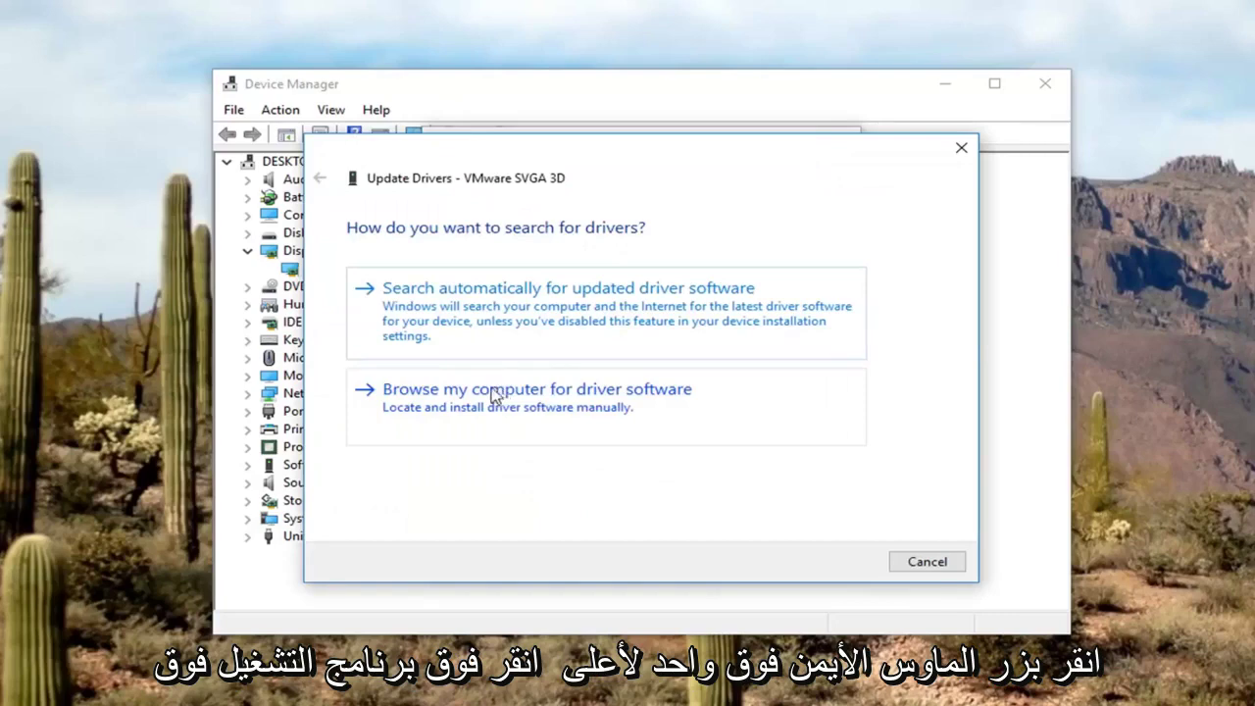
Choose to browse the computer for drivers, then pick from a list of available drivers
{"action": "left_click", "coordinate": [577, 406]}
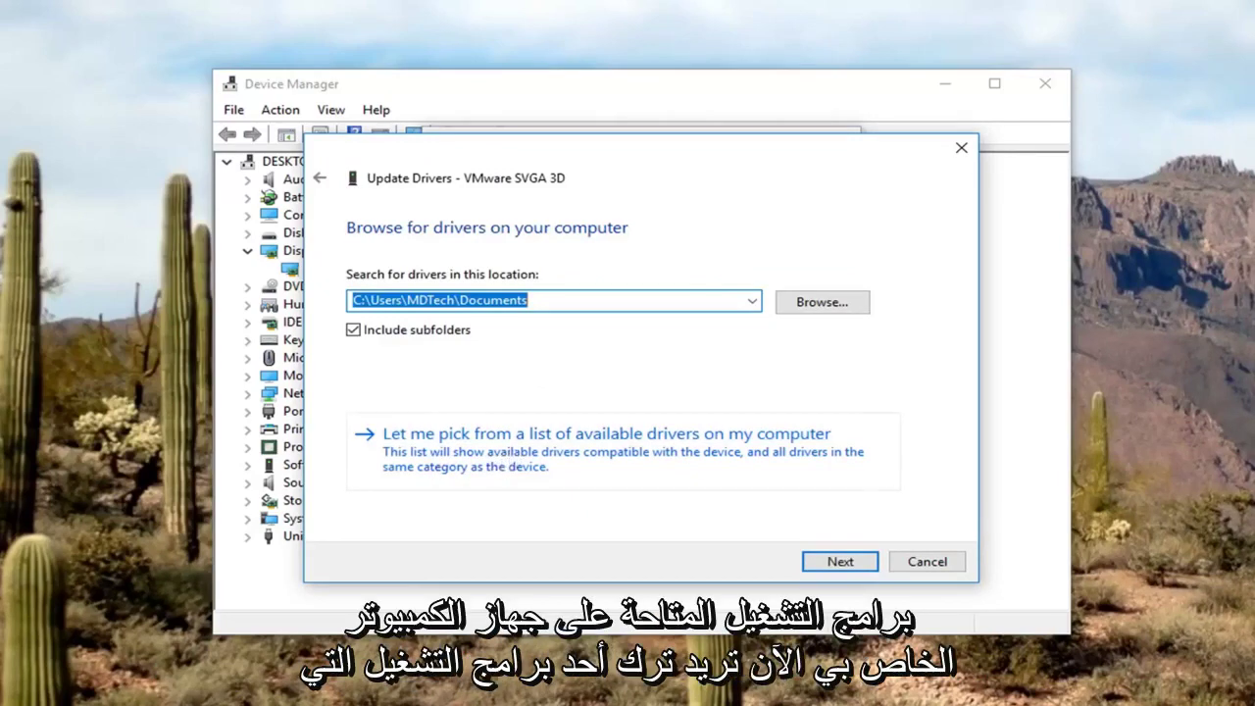
{"action": "left_click", "coordinate": [569, 455]}
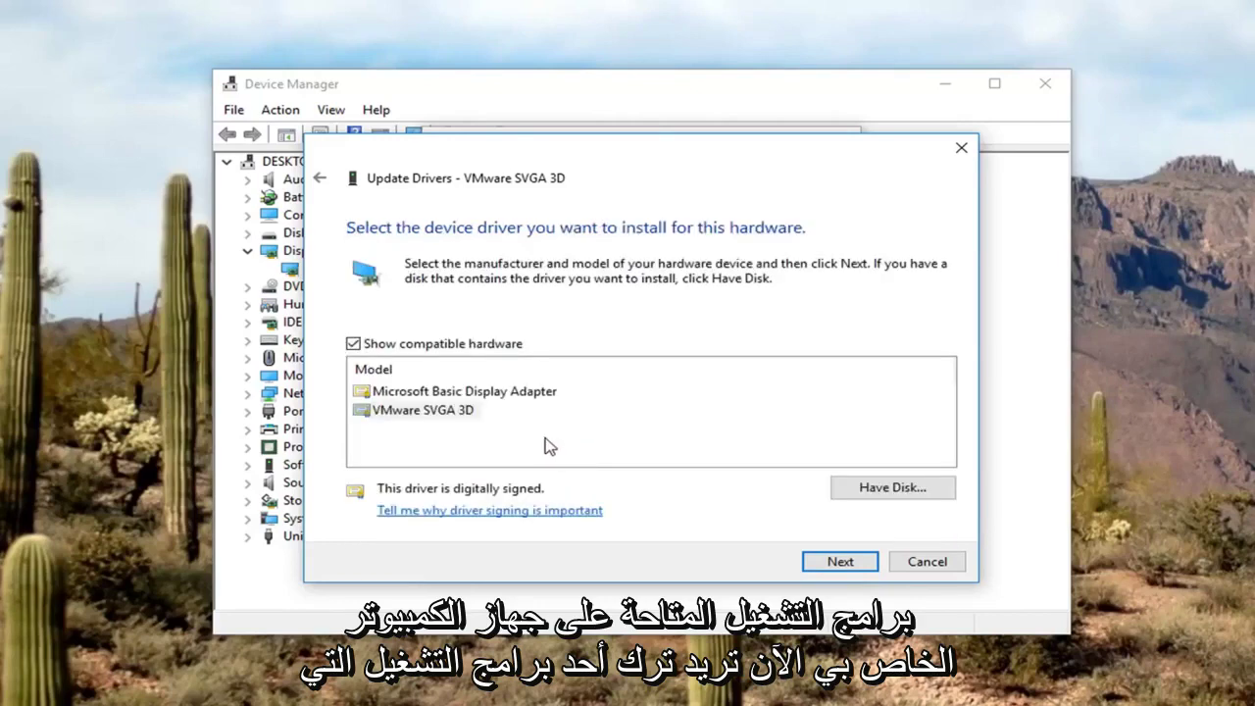
Start Have Disk and point the Locate File dialog's Look in to the Desktop
{"action": "left_click", "coordinate": [892, 490]}
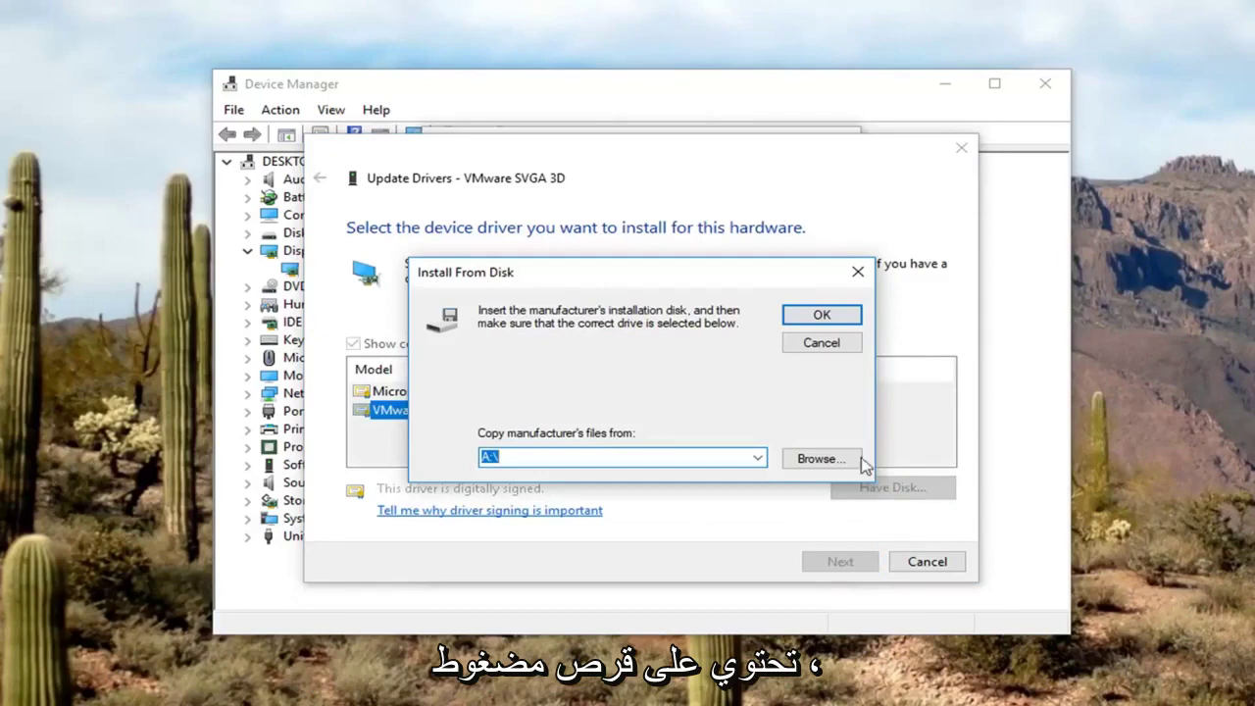
{"action": "left_click", "coordinate": [814, 459]}
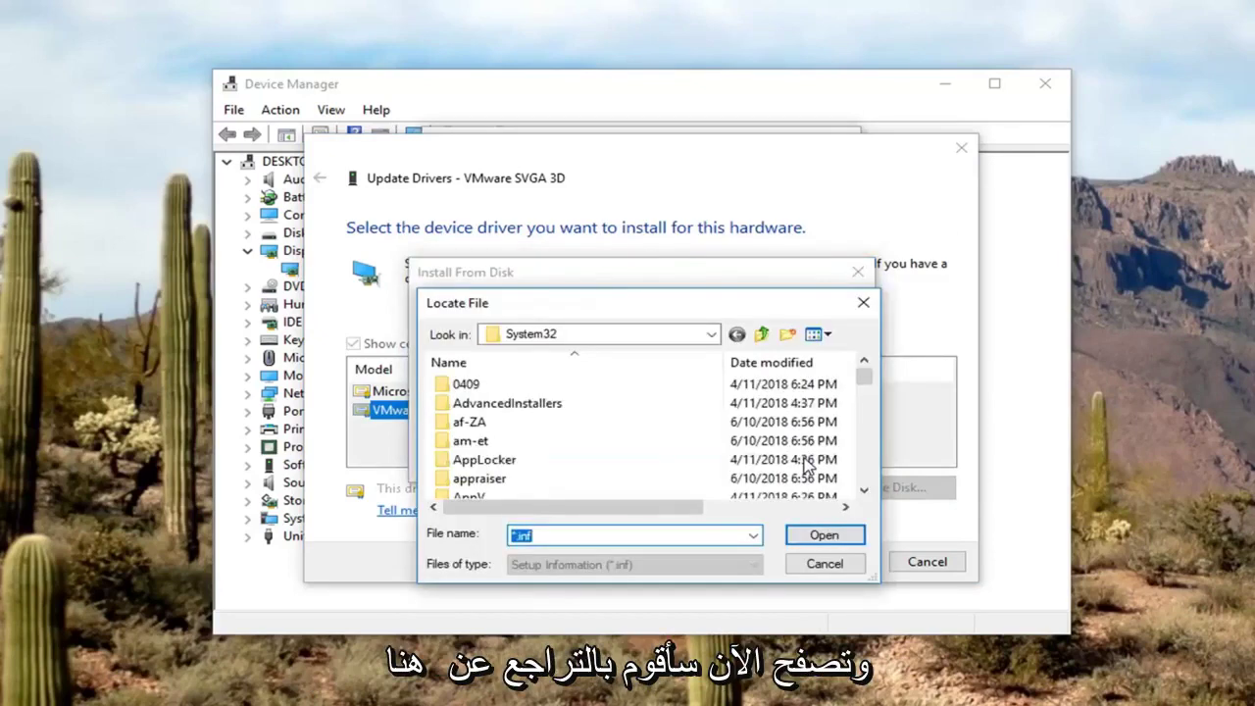
{"action": "left_click", "coordinate": [711, 335]}
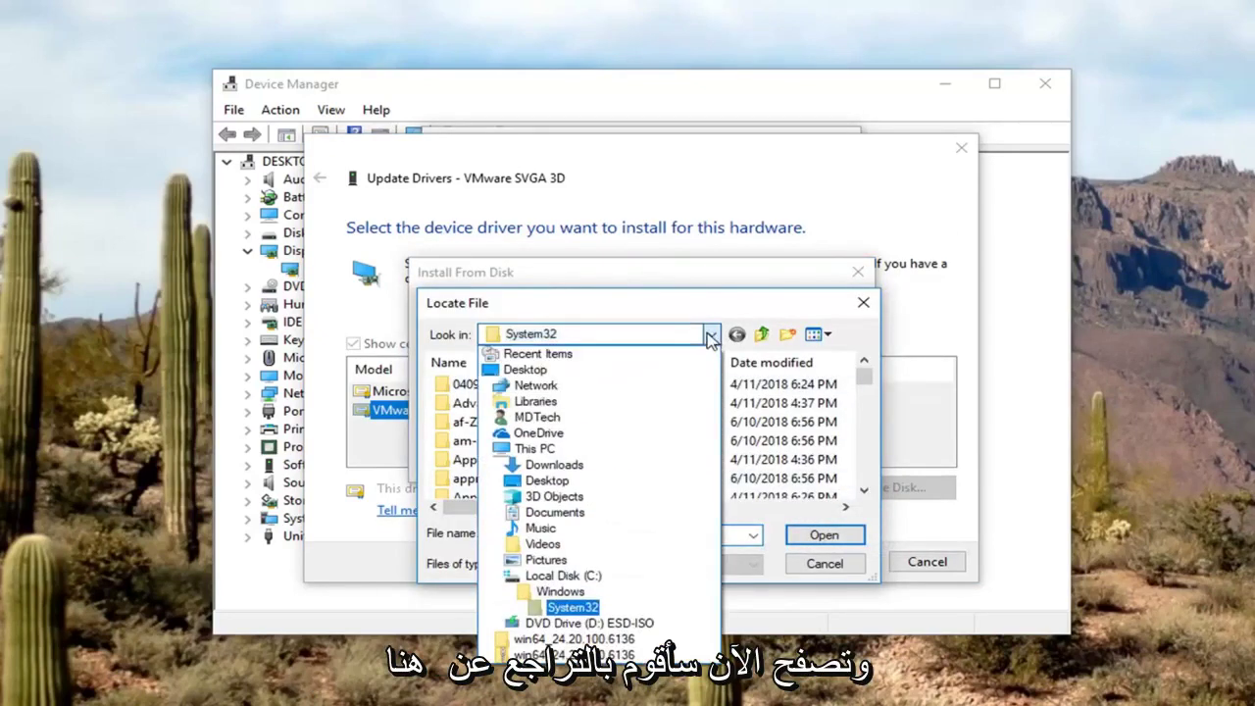
{"action": "left_click", "coordinate": [711, 335]}
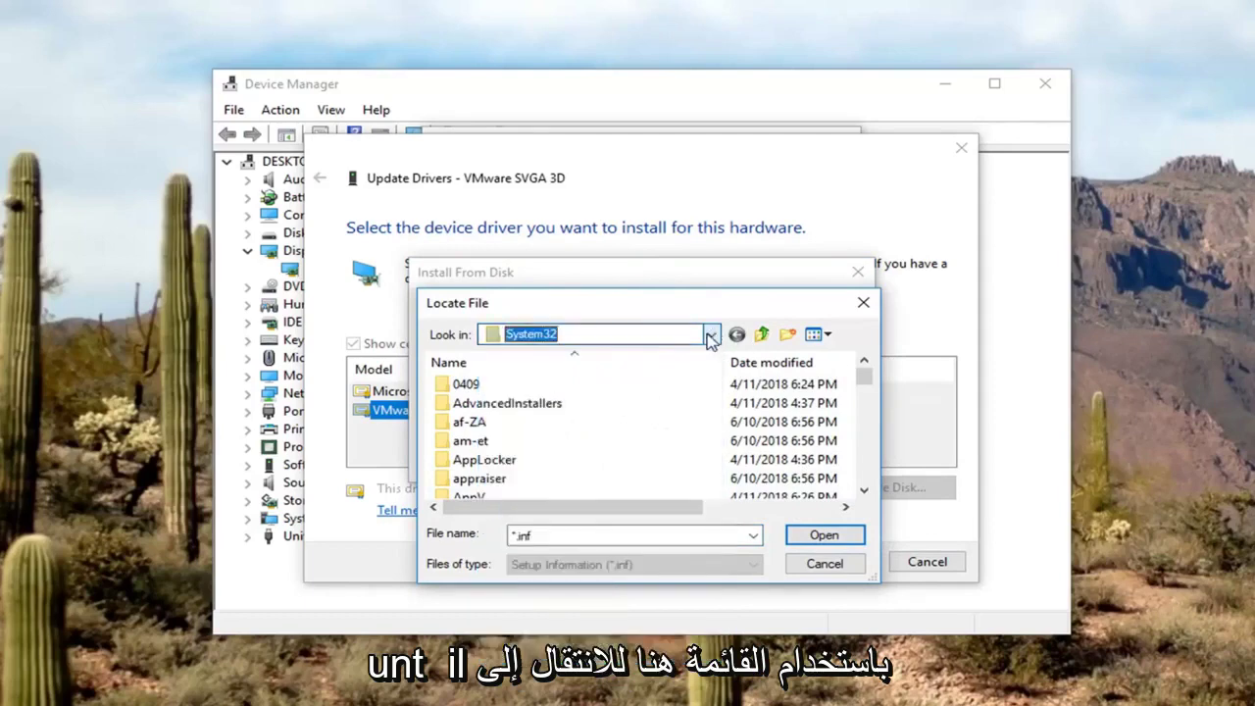
{"action": "left_click", "coordinate": [711, 335]}
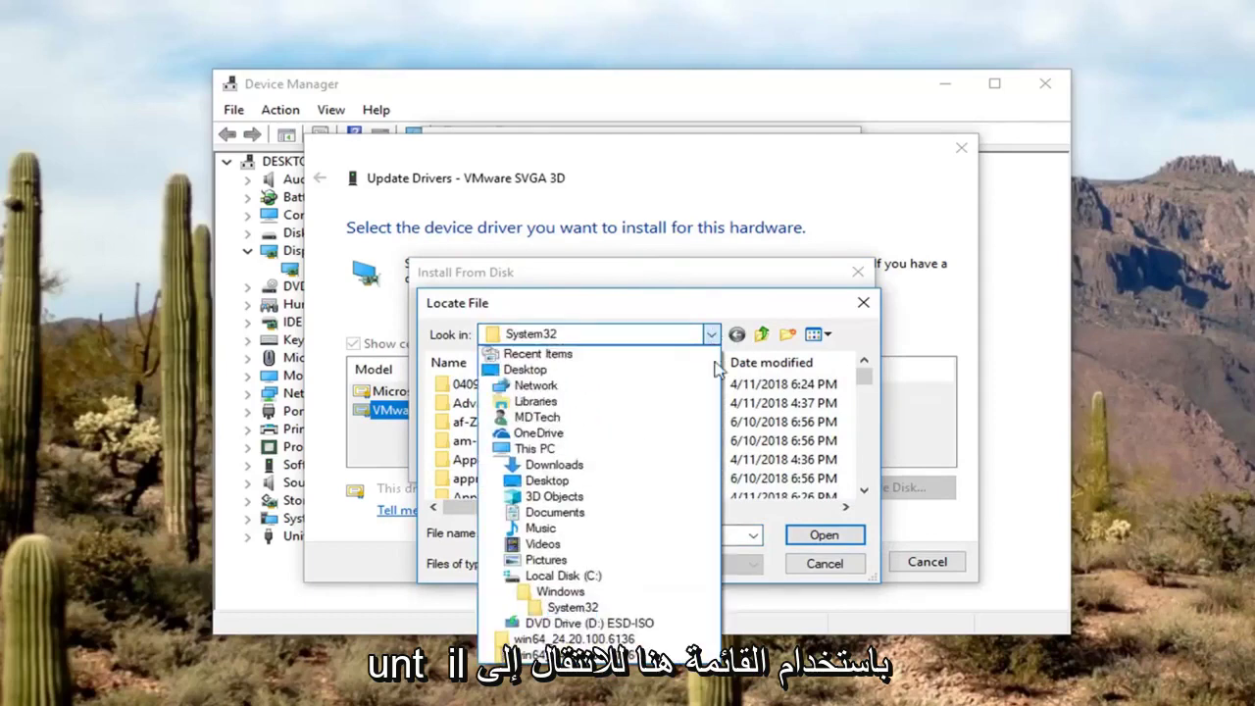
{"action": "left_click", "coordinate": [528, 371]}
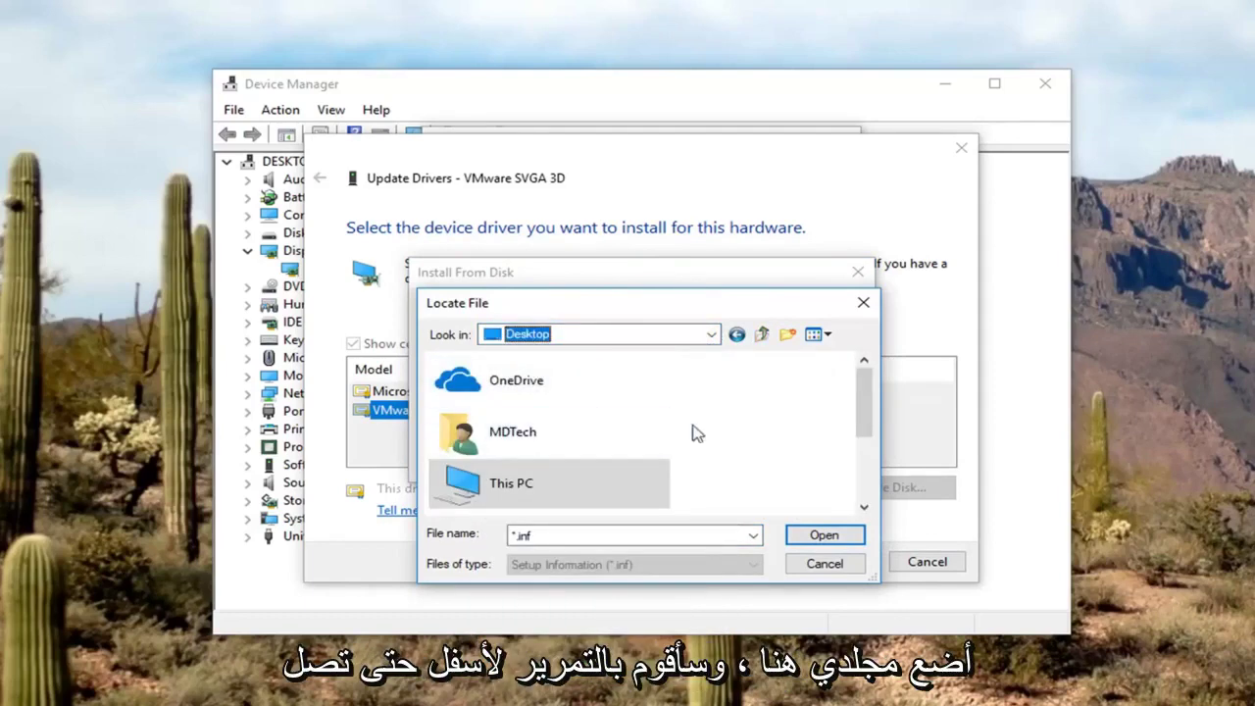
Select igdlh64 inside the win64_24.20.100.6136\Graphics folder
{"action": "scroll", "coordinate": [817, 431], "scroll_direction": "down", "scroll_amount": 3}
{"action": "scroll", "coordinate": [813, 434], "scroll_direction": "up", "scroll_amount": 3}
{"action": "scroll", "coordinate": [617, 464], "scroll_direction": "down", "scroll_amount": 3}
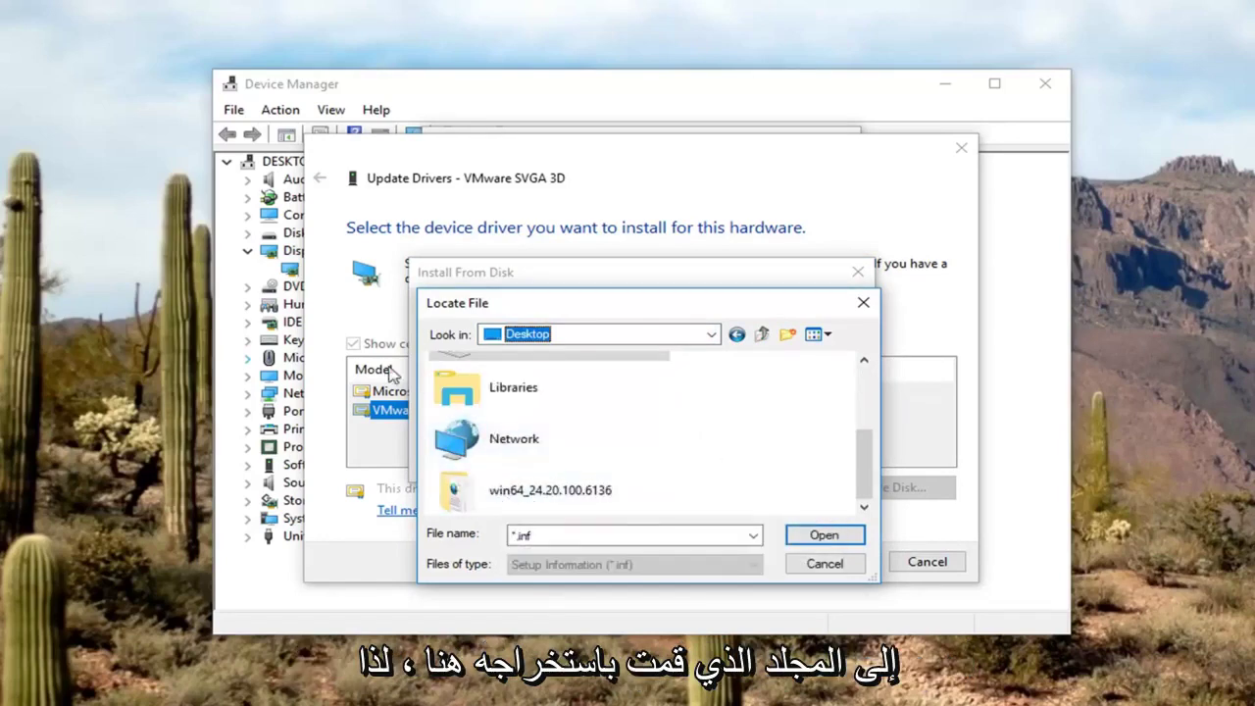
{"action": "double_click", "coordinate": [518, 494]}
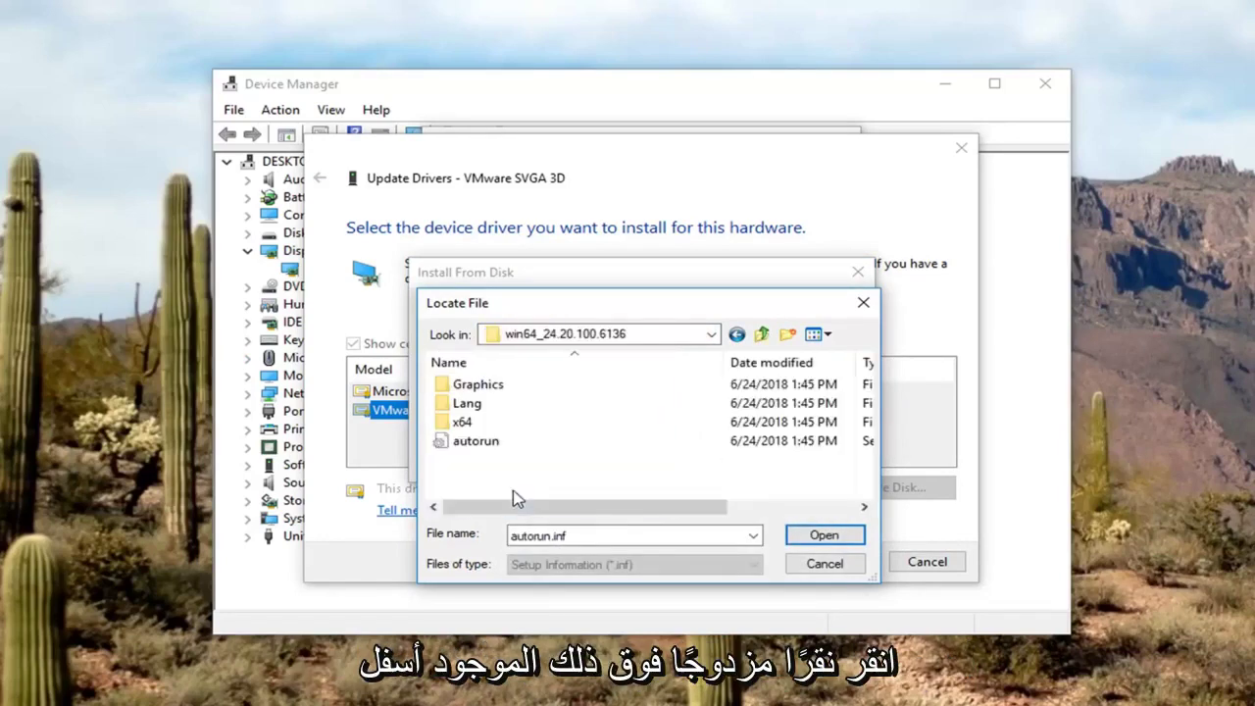
{"action": "double_click", "coordinate": [470, 388]}
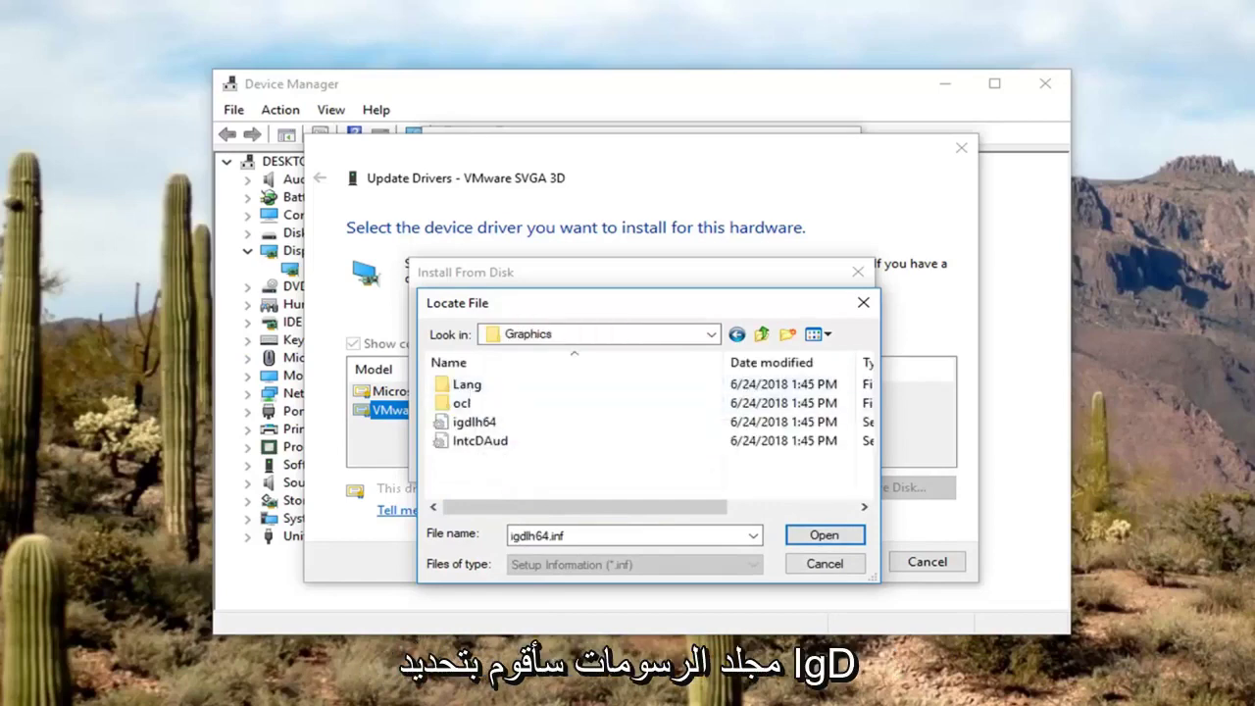
{"action": "left_click", "coordinate": [462, 427]}
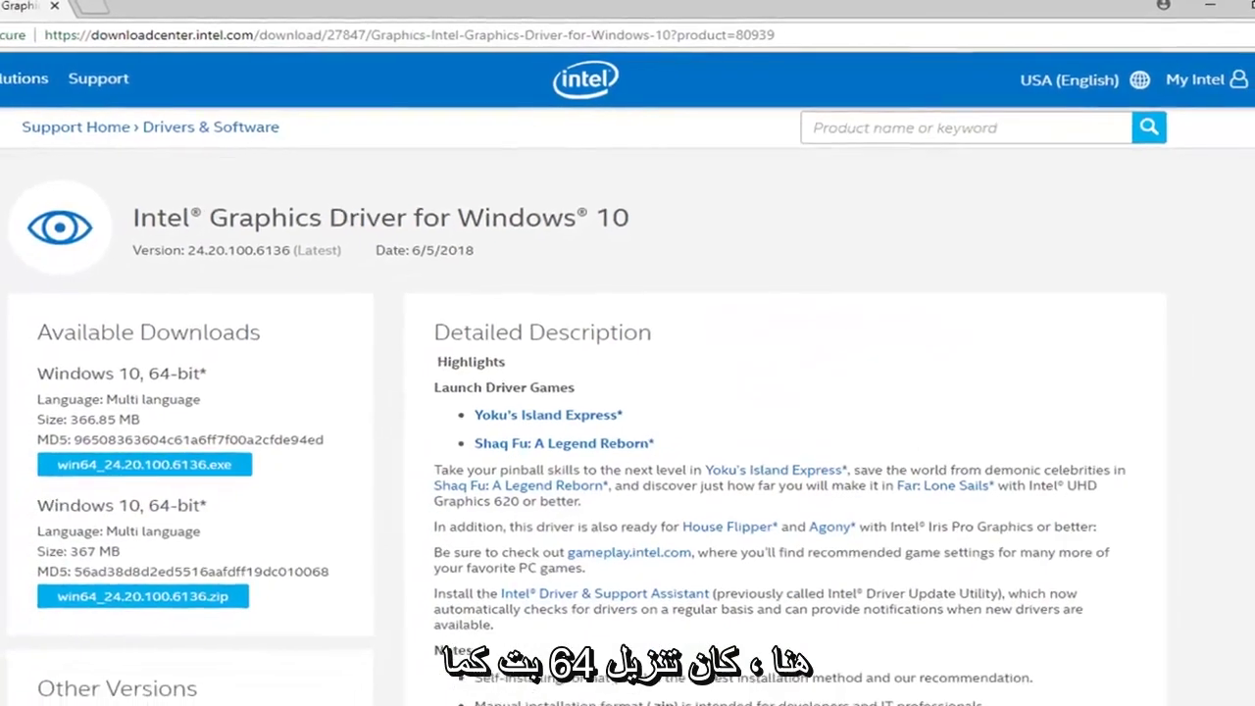
{"action": "scroll", "coordinate": [284, 495], "scroll_direction": "down", "scroll_amount": 2}
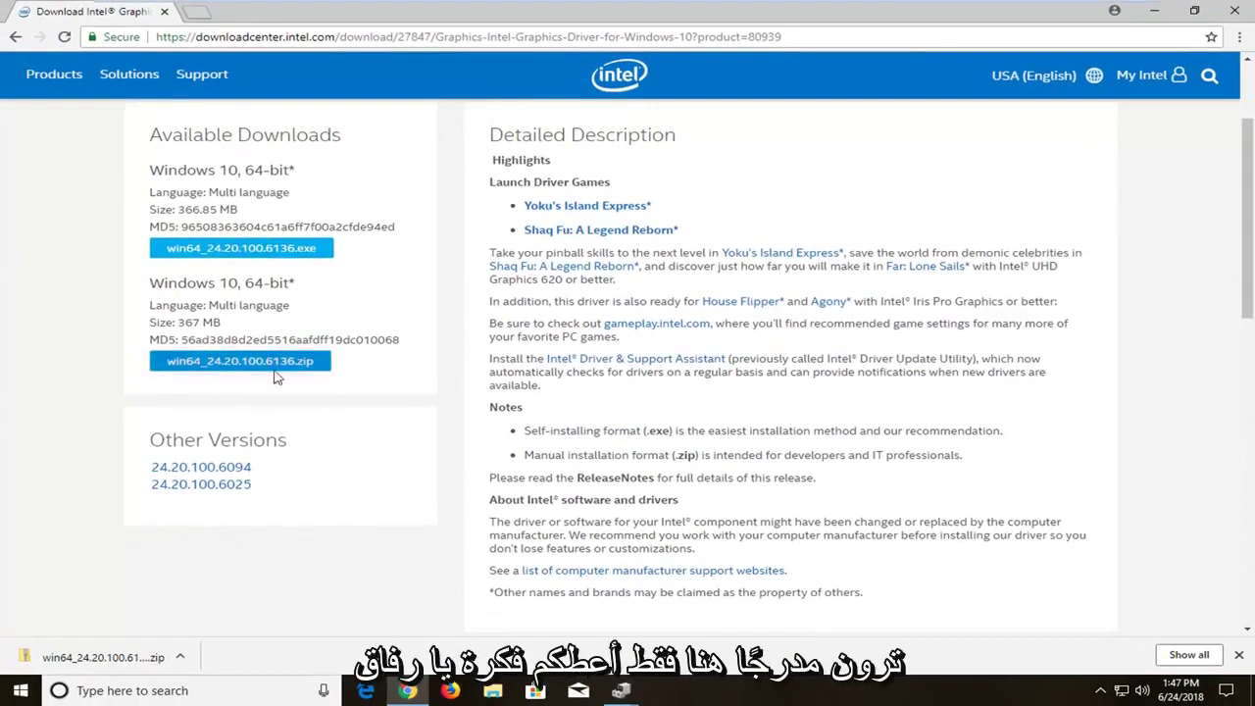
{"action": "left_click", "coordinate": [1152, 17]}
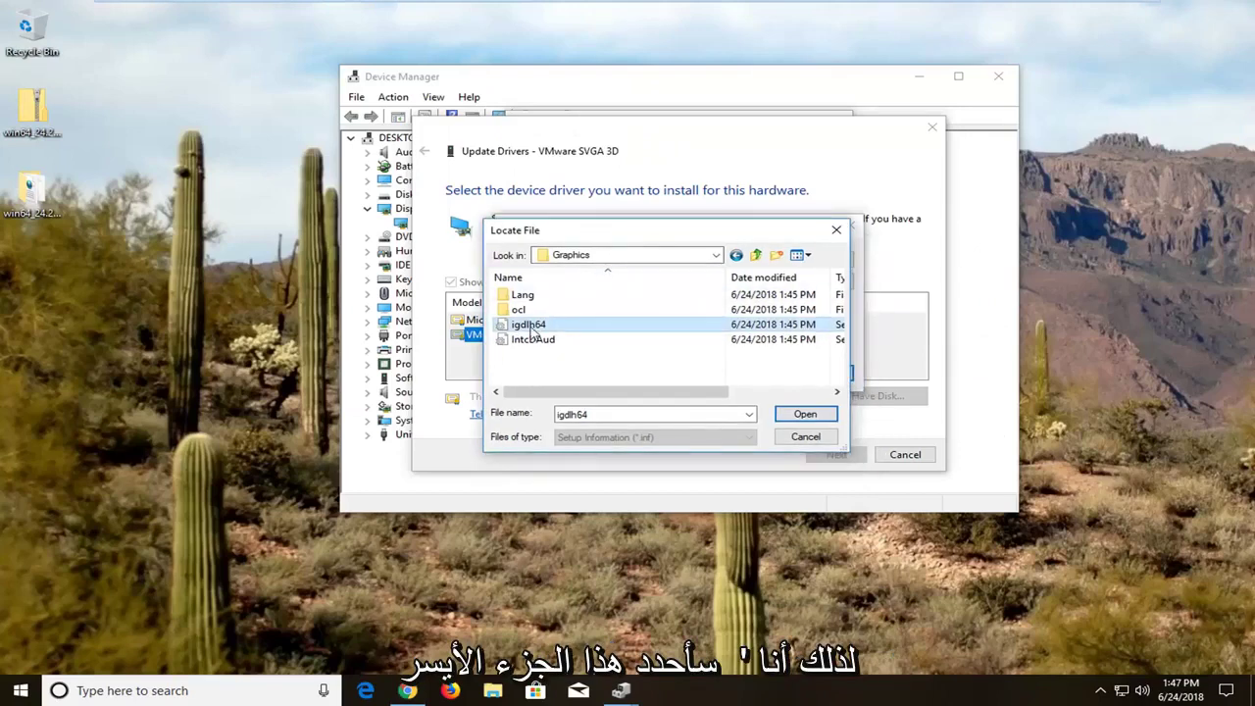
Confirm igdlh64, load it from disk with OK, and dismiss the incompatible-driver error
{"action": "left_click", "coordinate": [805, 414]}
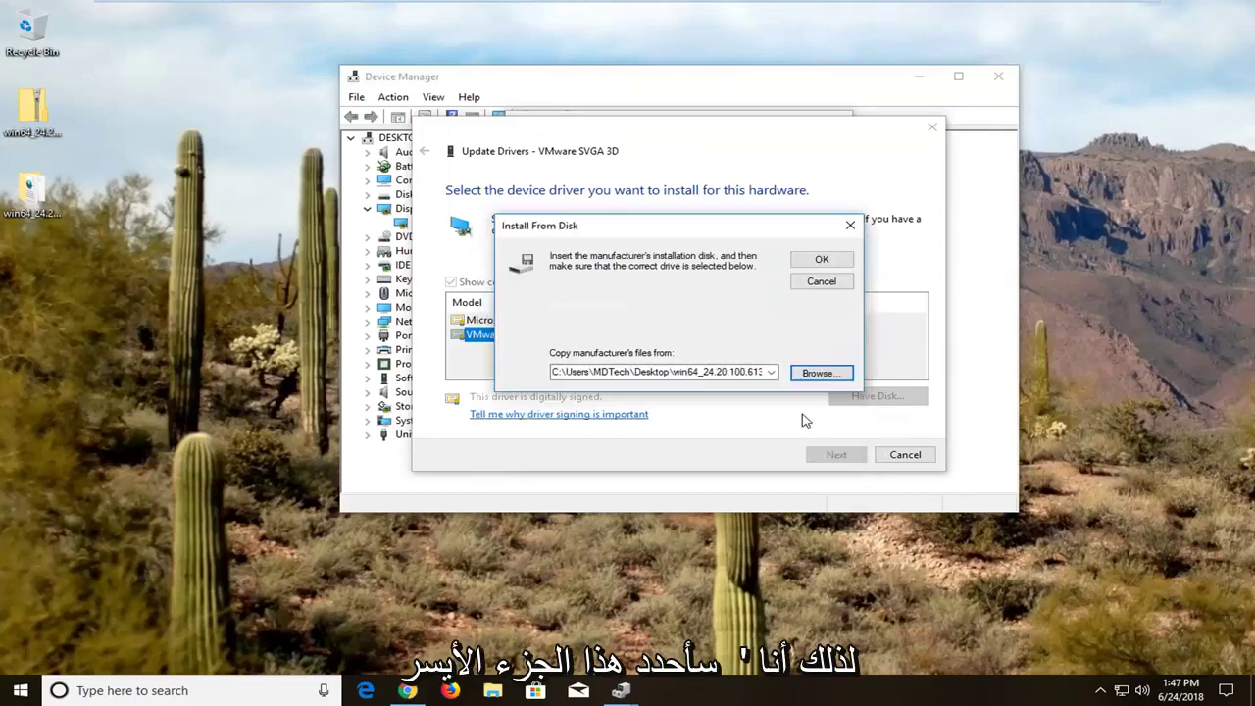
{"action": "left_click", "coordinate": [819, 259]}
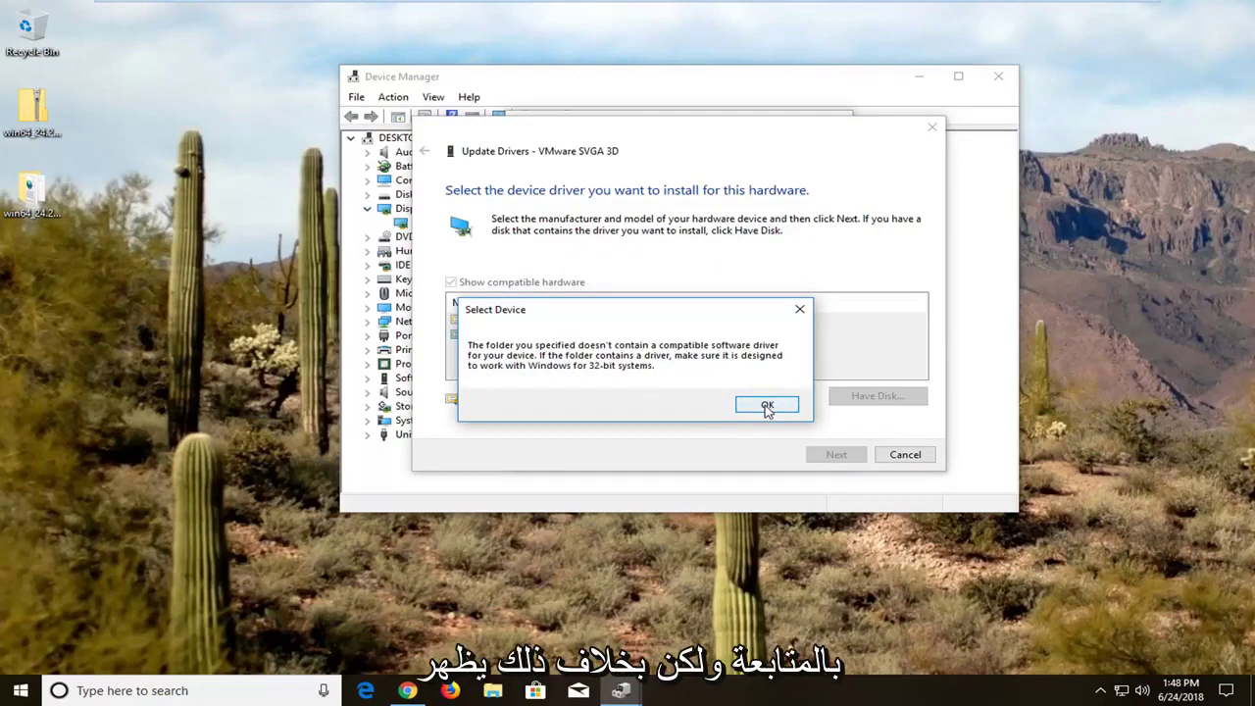
{"action": "key", "text": "Return"}
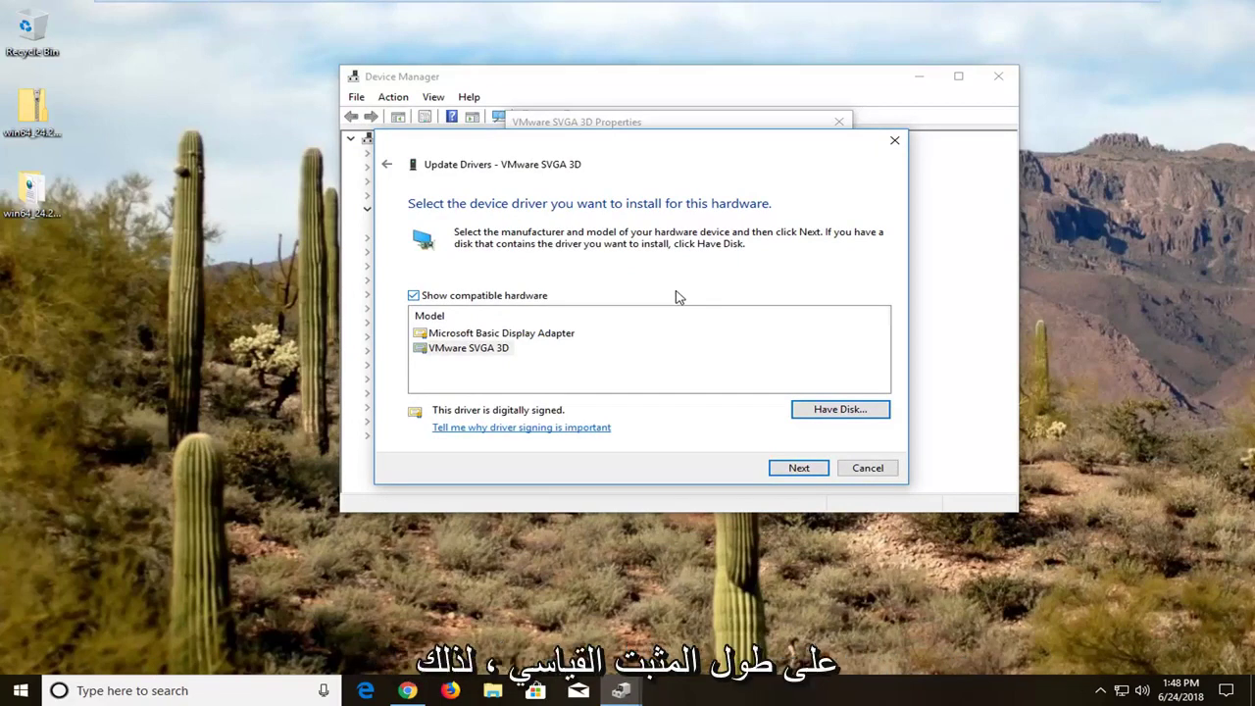
Close the Update Drivers wizard, VMware SVGA 3D Properties and Device Manager to return to the desktop
{"action": "left_click", "coordinate": [894, 140]}
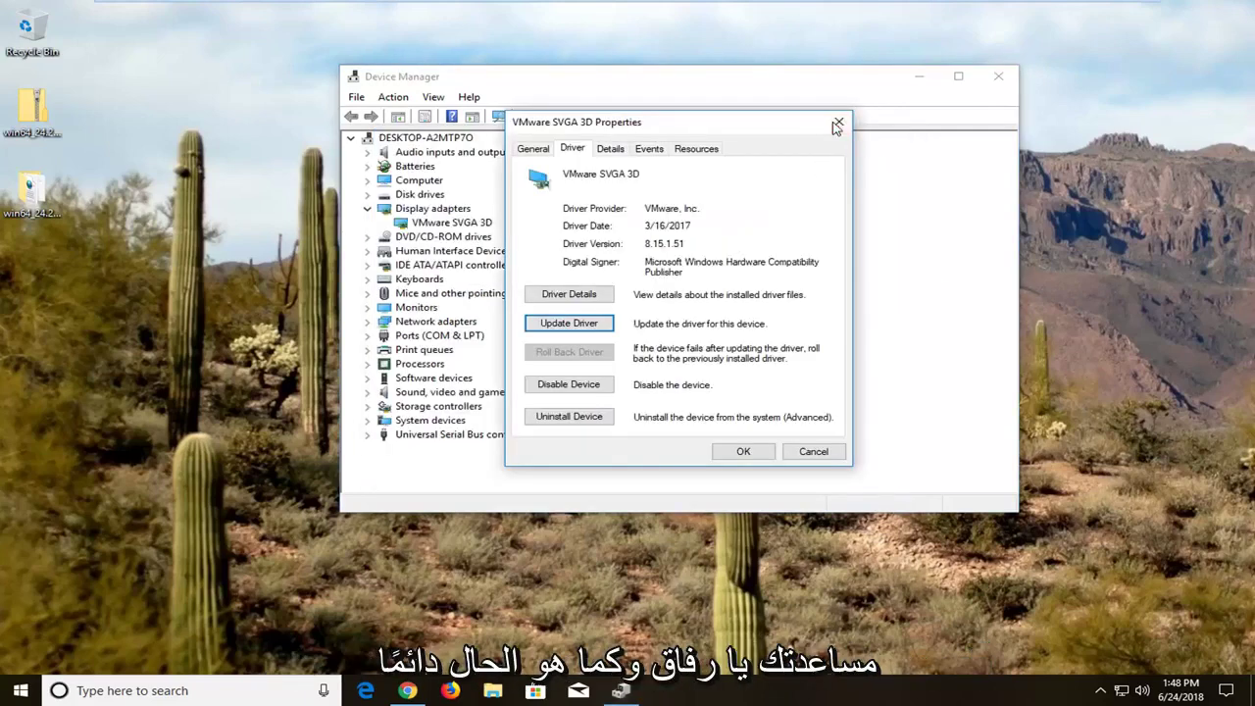
{"action": "left_click", "coordinate": [838, 121]}
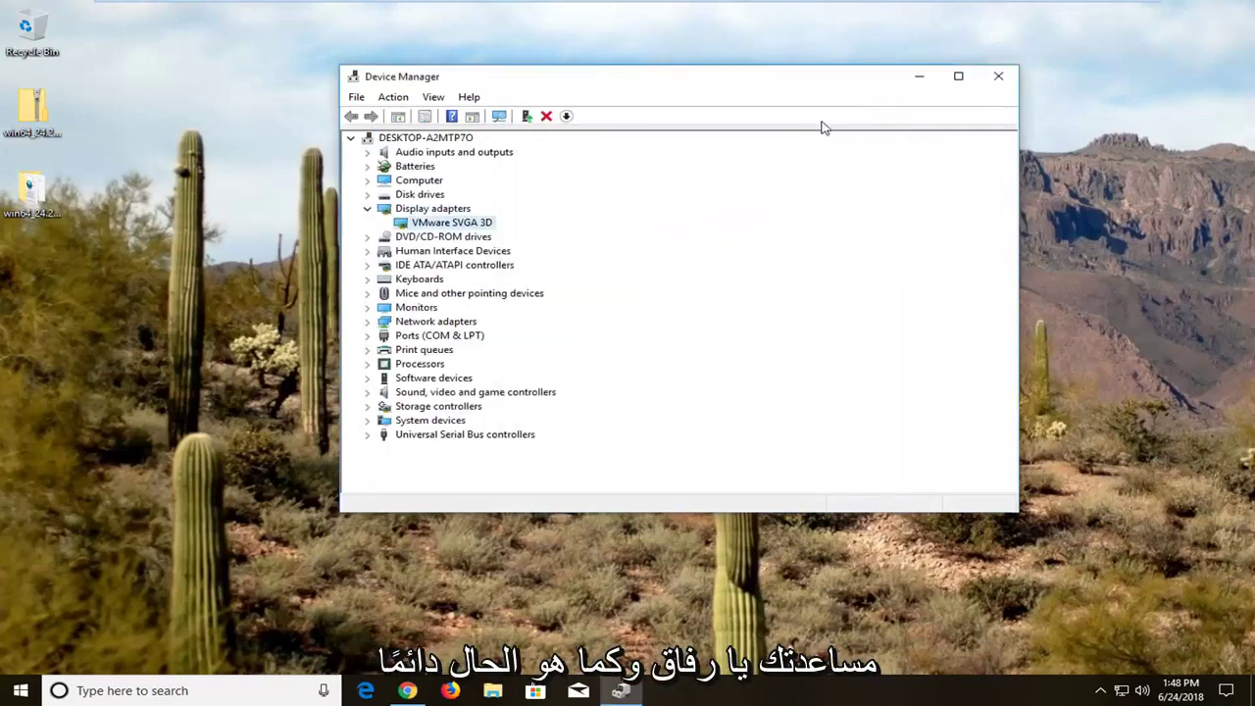
{"action": "left_click", "coordinate": [998, 78]}
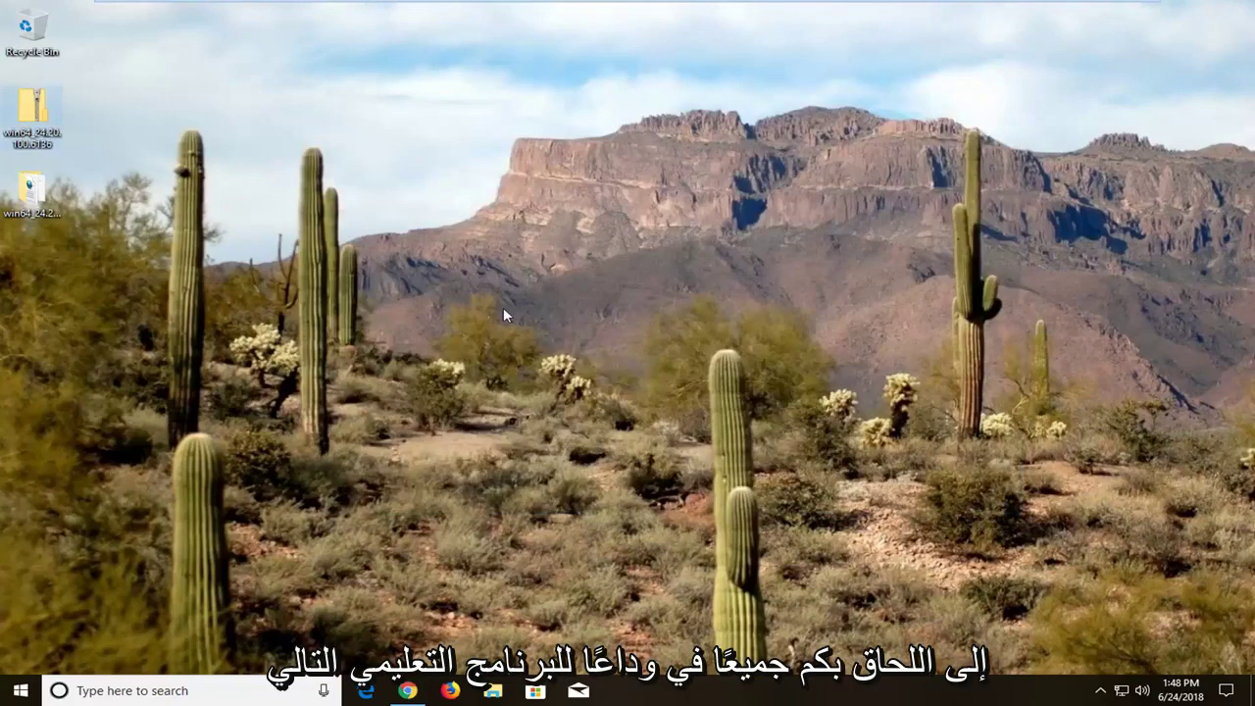